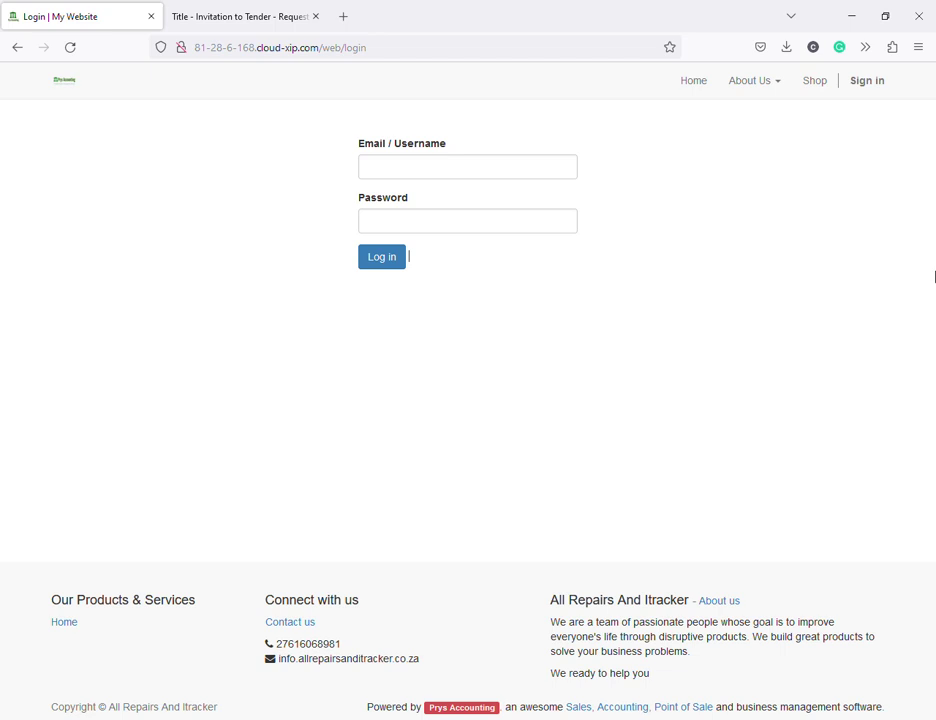
Try to log in with the account's email and password, and resend the login request
{"action": "left_click", "coordinate": [501, 180]}
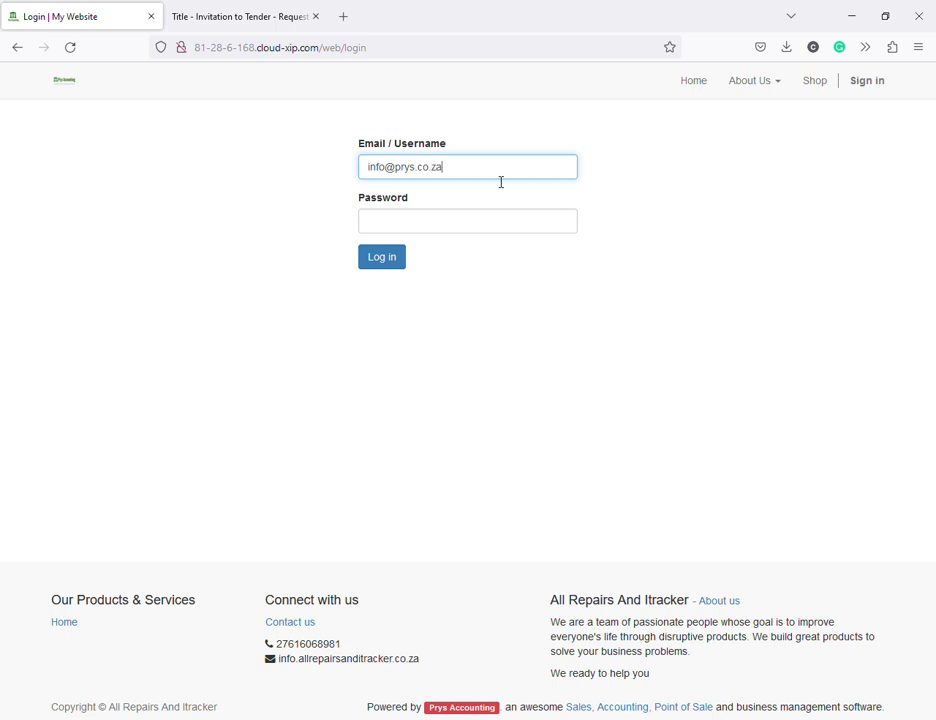
{"action": "key", "text": "Tab"}
{"action": "type", "text": "••"}
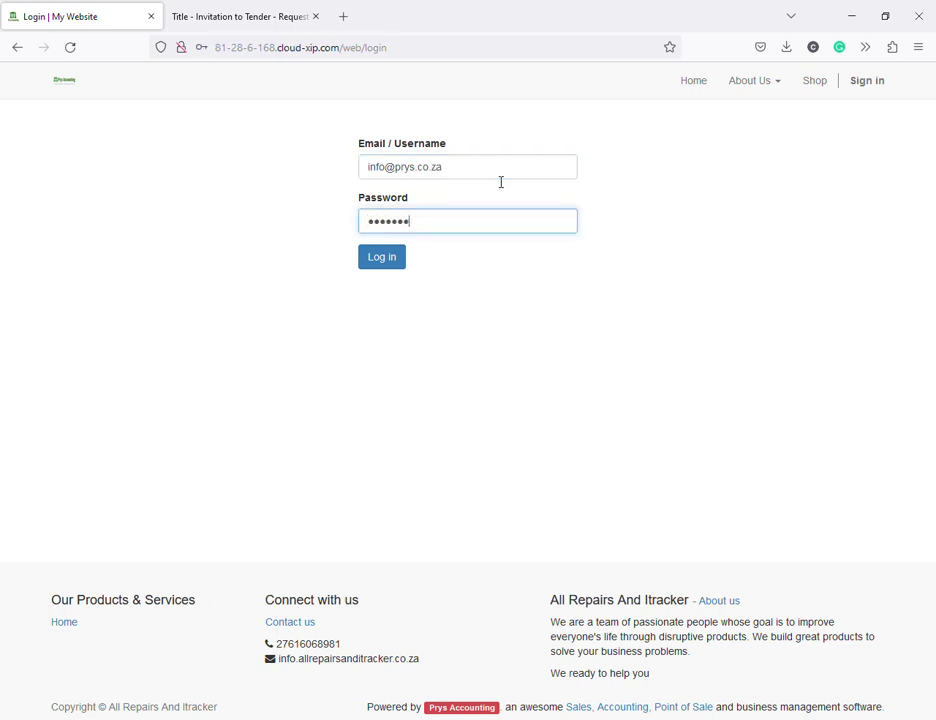
{"action": "key", "text": "Return"}
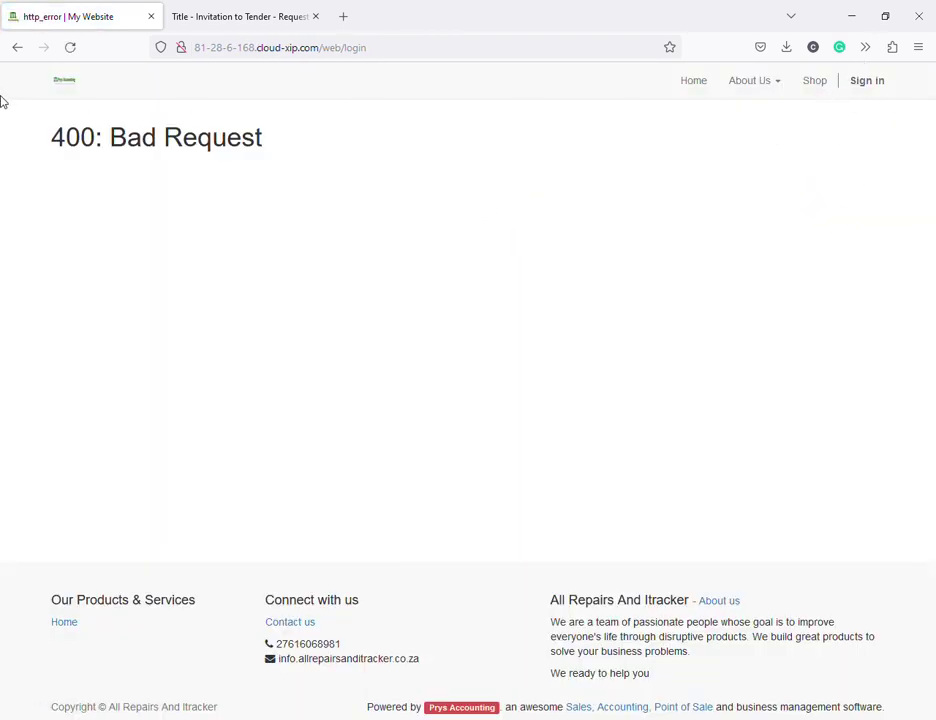
{"action": "left_click", "coordinate": [69, 46]}
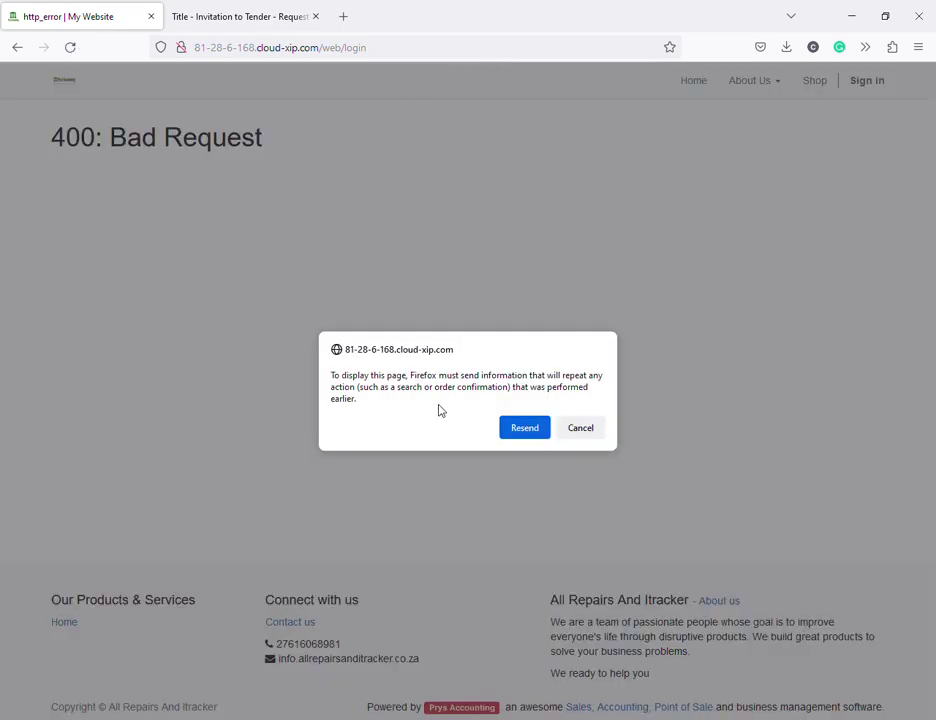
{"action": "left_click", "coordinate": [526, 428]}
Load the login page again and sign in with the account's email and password
{"action": "left_click", "coordinate": [391, 46]}
{"action": "key", "text": "Return"}
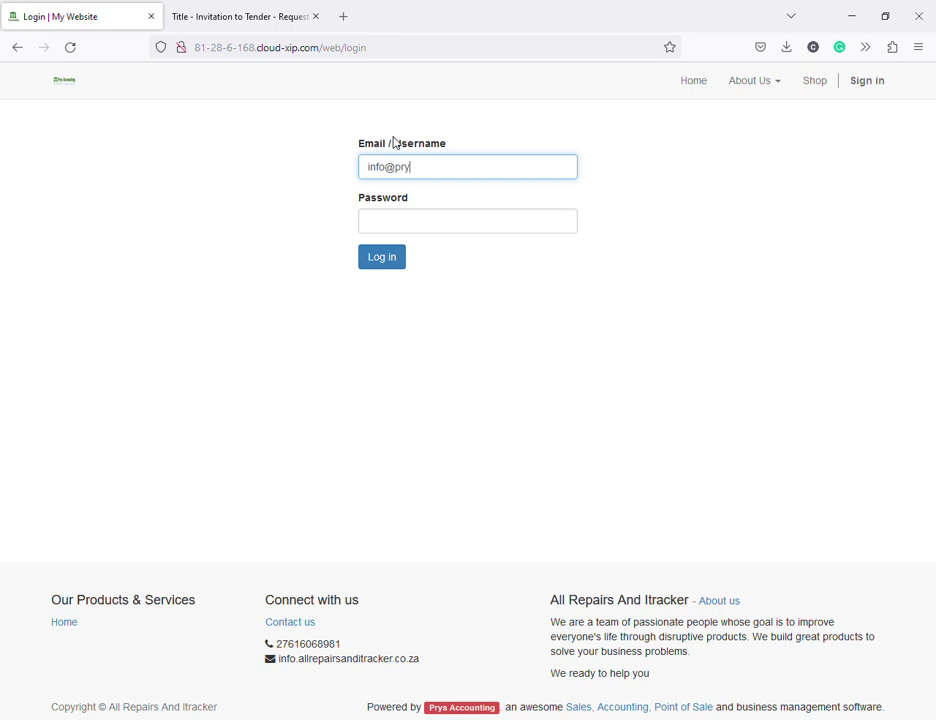
{"action": "key", "text": "Tab"}
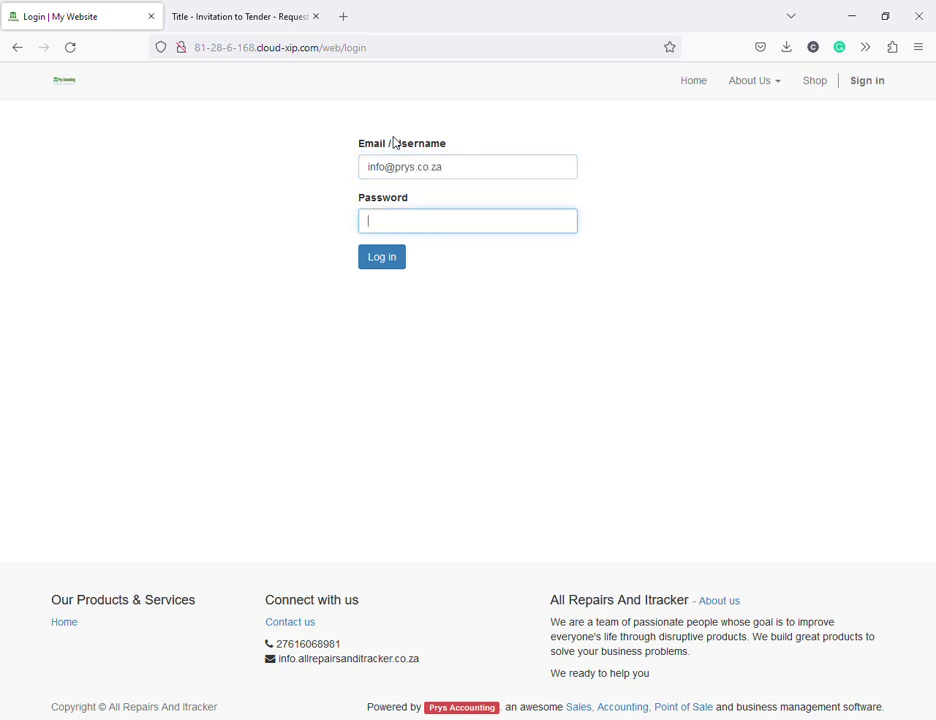
{"action": "key", "text": "BackSpace"}
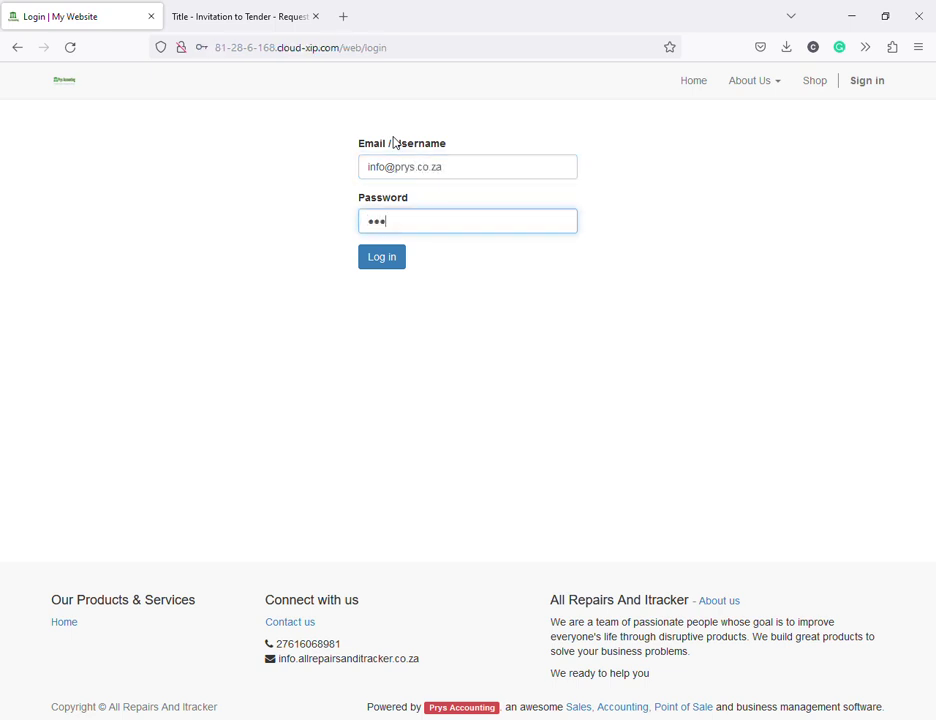
{"action": "key", "text": "Return"}
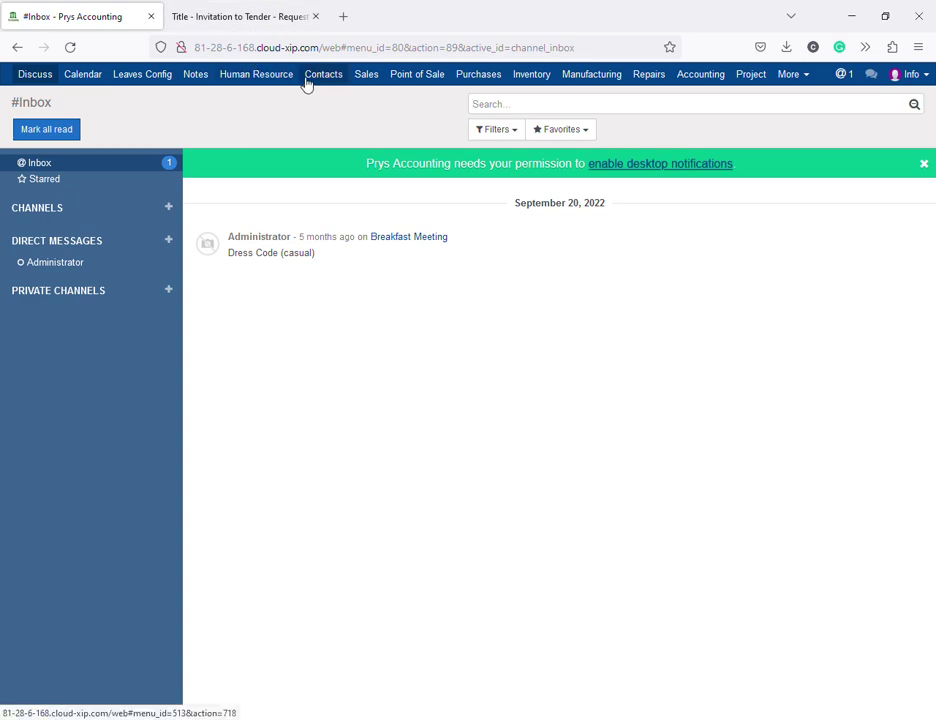
Open My Pipeline in Sales and look through its stages from New to In Progress / Running
{"action": "left_click", "coordinate": [367, 77]}
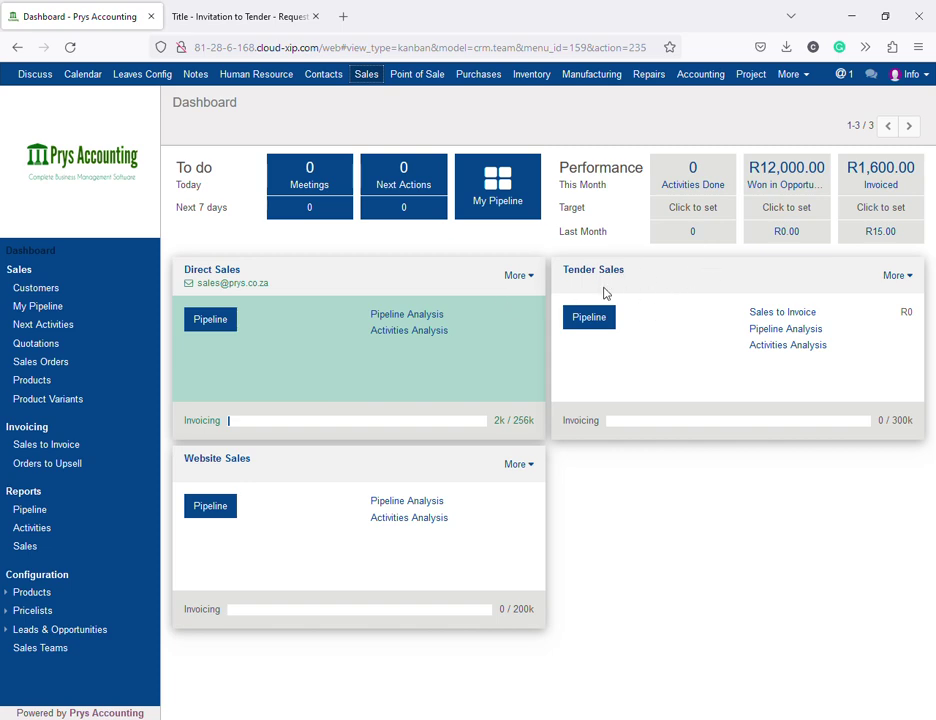
{"action": "left_click", "coordinate": [48, 311]}
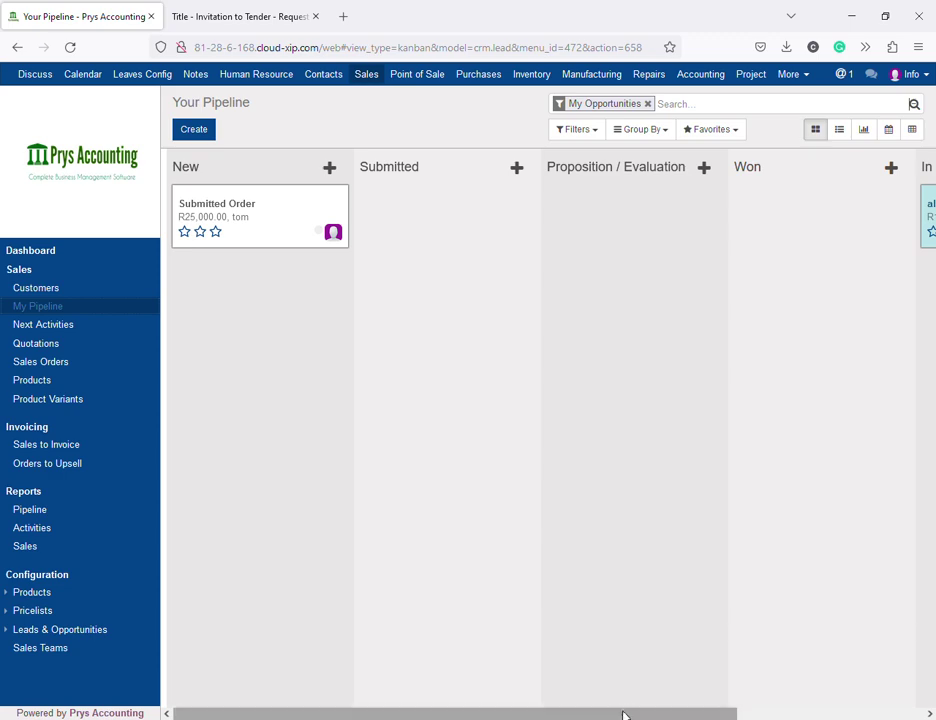
{"action": "left_click_drag", "start_coordinate": [620, 712], "coordinate": [814, 712]}
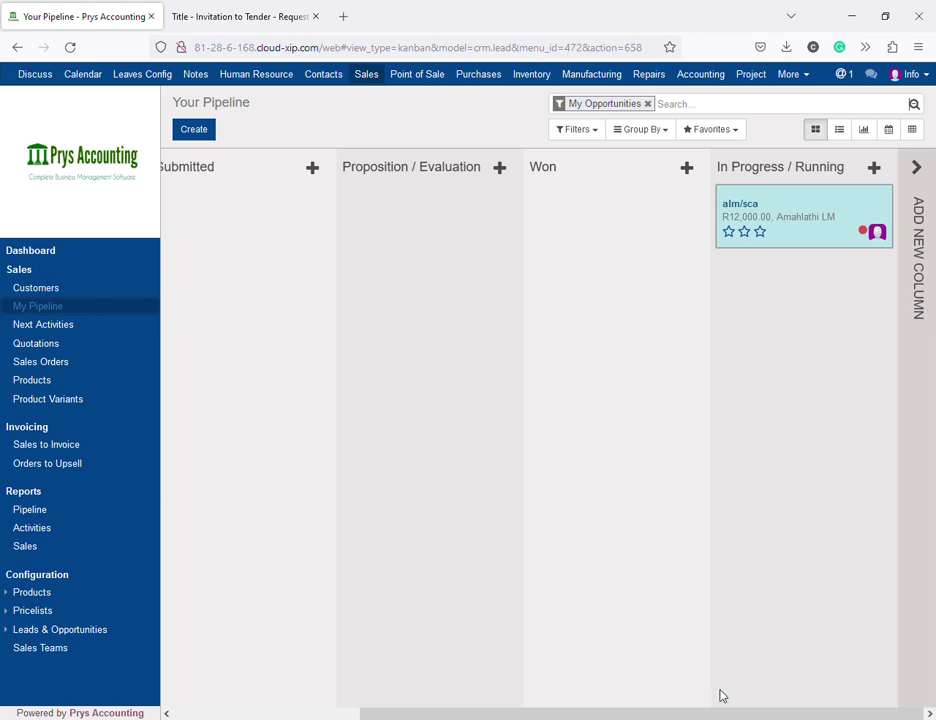
{"action": "left_click_drag", "start_coordinate": [700, 714], "coordinate": [510, 714]}
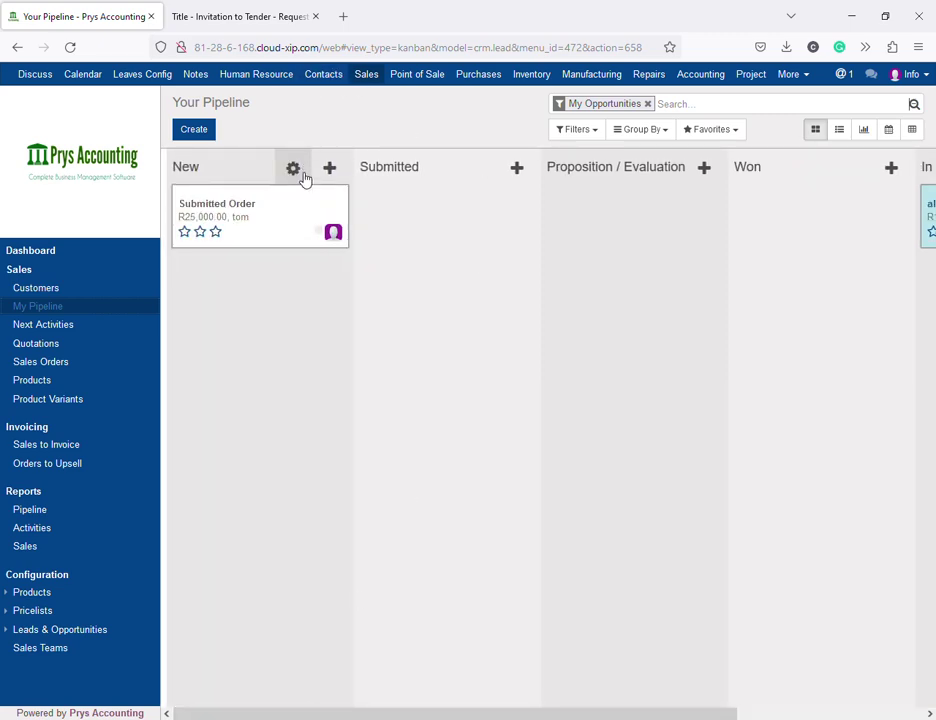
Open the New stage's column settings for editing and save the stage
{"action": "left_click", "coordinate": [295, 171]}
{"action": "left_click", "coordinate": [316, 220]}
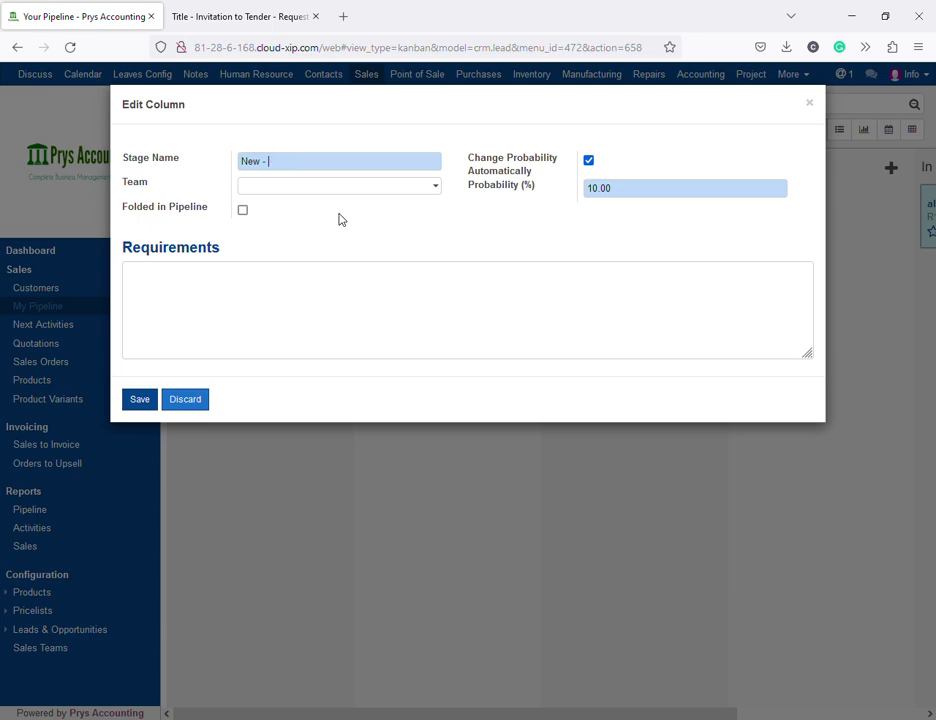
{"action": "left_click", "coordinate": [140, 400]}
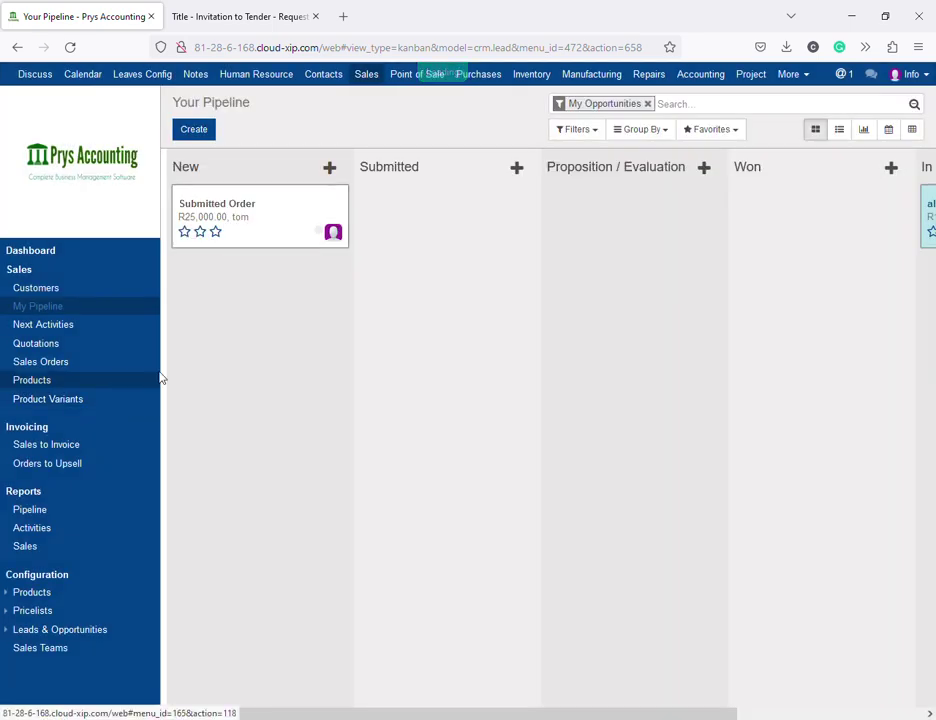
Copy the tender description on page 1 of the Eskom tender PDF, from "Supply Turbo Generator Services" to "with Consumables."
{"action": "left_click", "coordinate": [328, 179]}
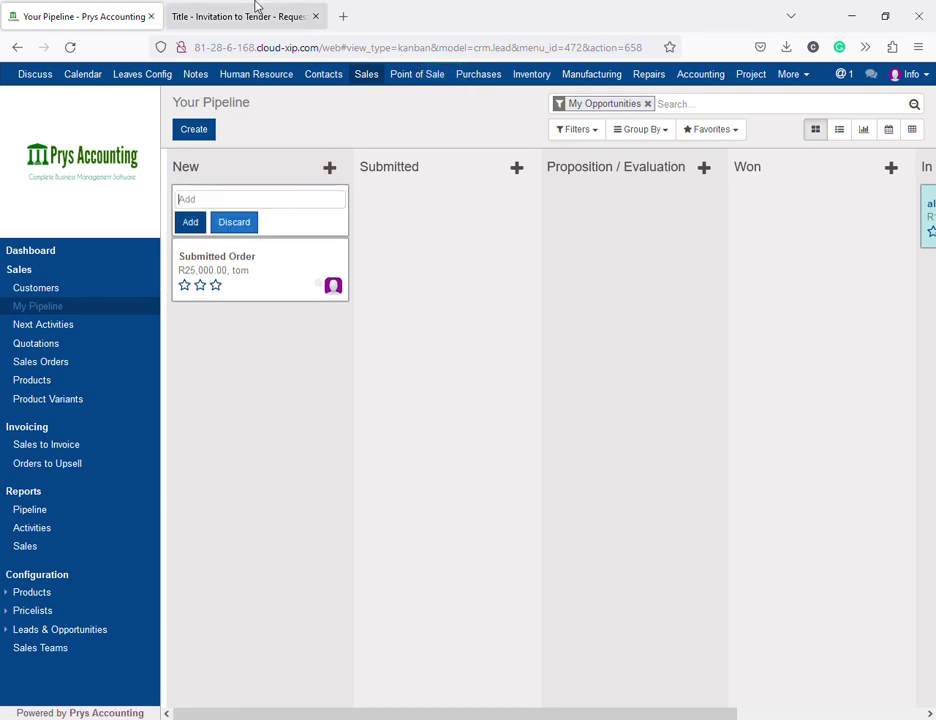
{"action": "left_click", "coordinate": [256, 8]}
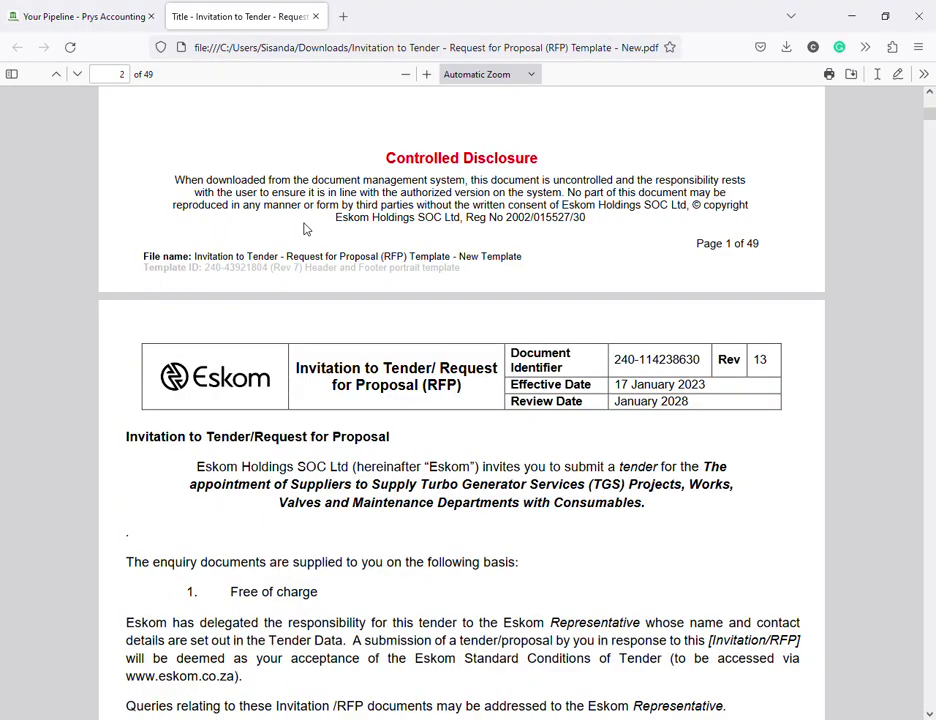
{"action": "scroll", "coordinate": [305, 190], "scroll_direction": "down", "scroll_amount": 10}
{"action": "scroll", "coordinate": [323, 197], "scroll_direction": "up", "scroll_amount": 15}
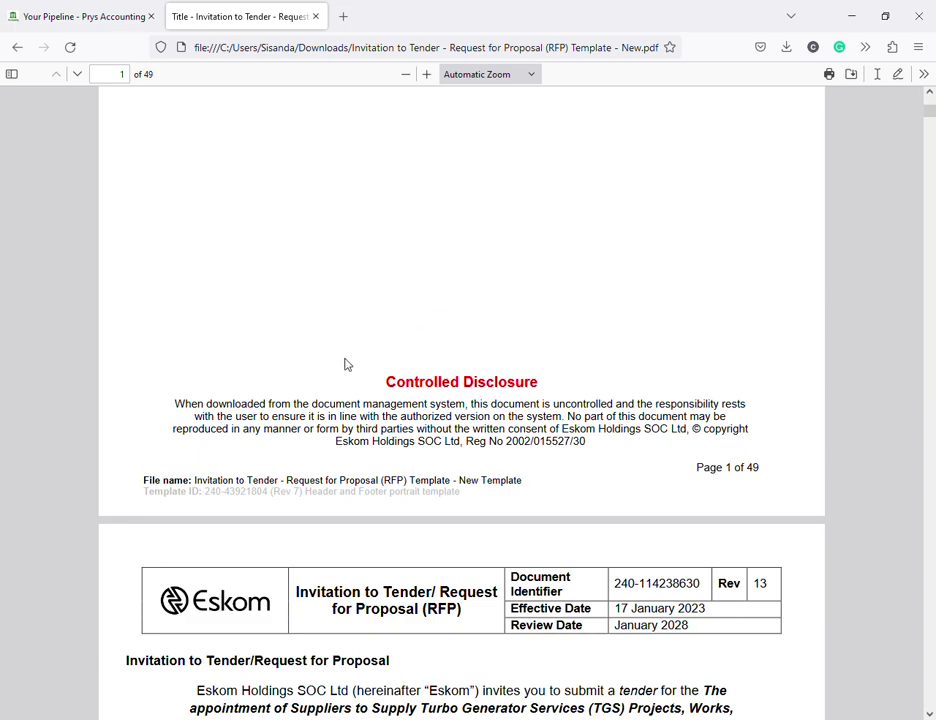
{"action": "scroll", "coordinate": [493, 377], "scroll_direction": "down", "scroll_amount": 9}
{"action": "scroll", "coordinate": [476, 370], "scroll_direction": "up", "scroll_amount": 2}
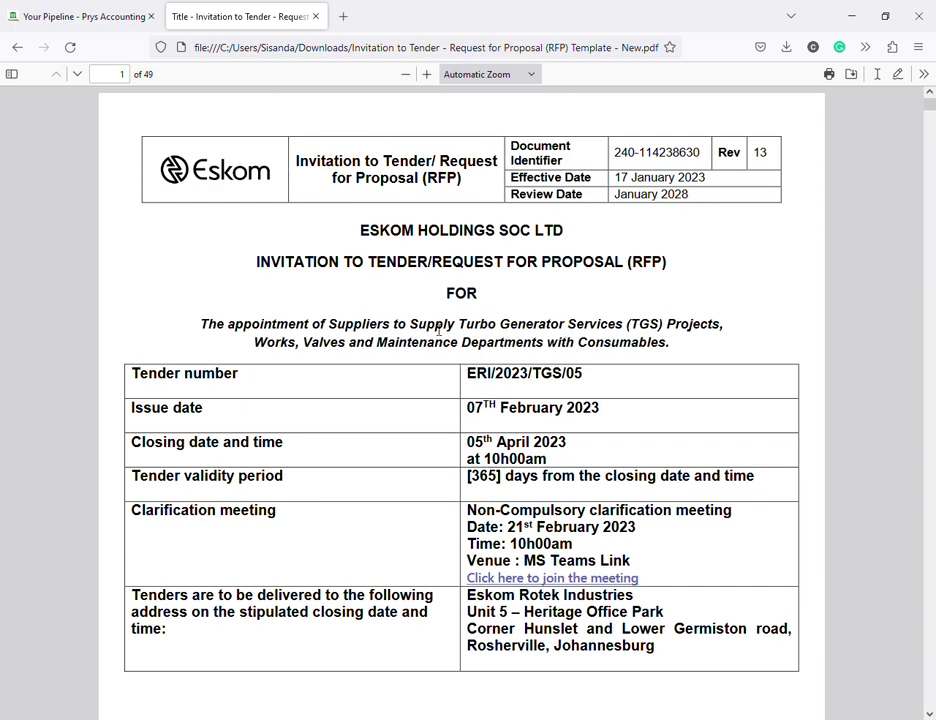
{"action": "left_click_drag", "start_coordinate": [410, 326], "coordinate": [674, 348]}
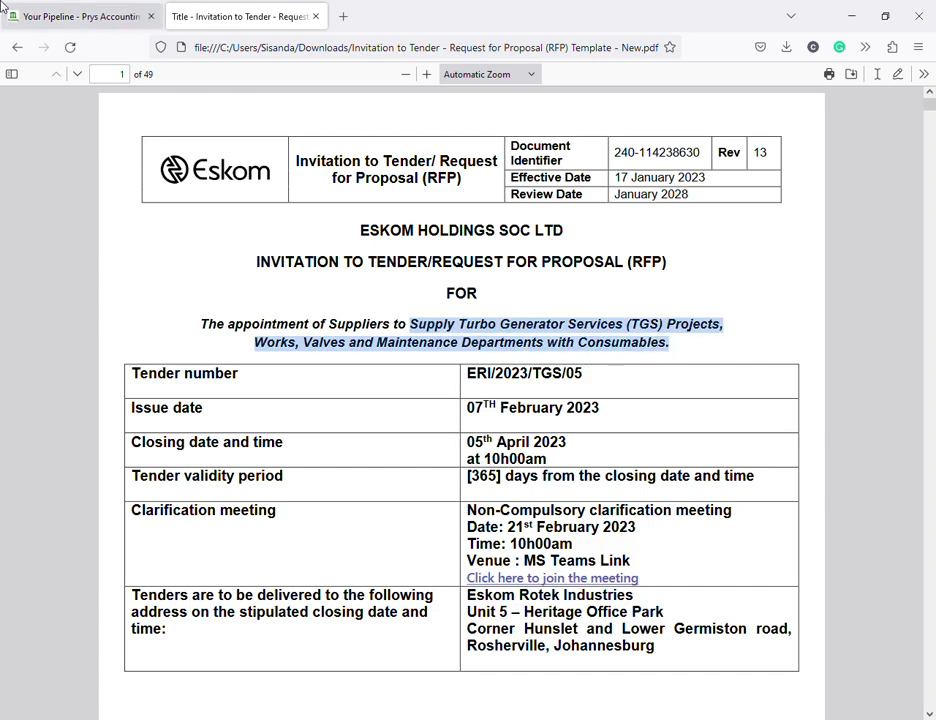
Add an opportunity to the pipeline's New stage titled "Supply Turbo Generator Services (TGS) Projects, Works, Valves and Maintenance Departments with Consumables."
{"action": "left_click", "coordinate": [80, 16]}
{"action": "left_click", "coordinate": [329, 167]}
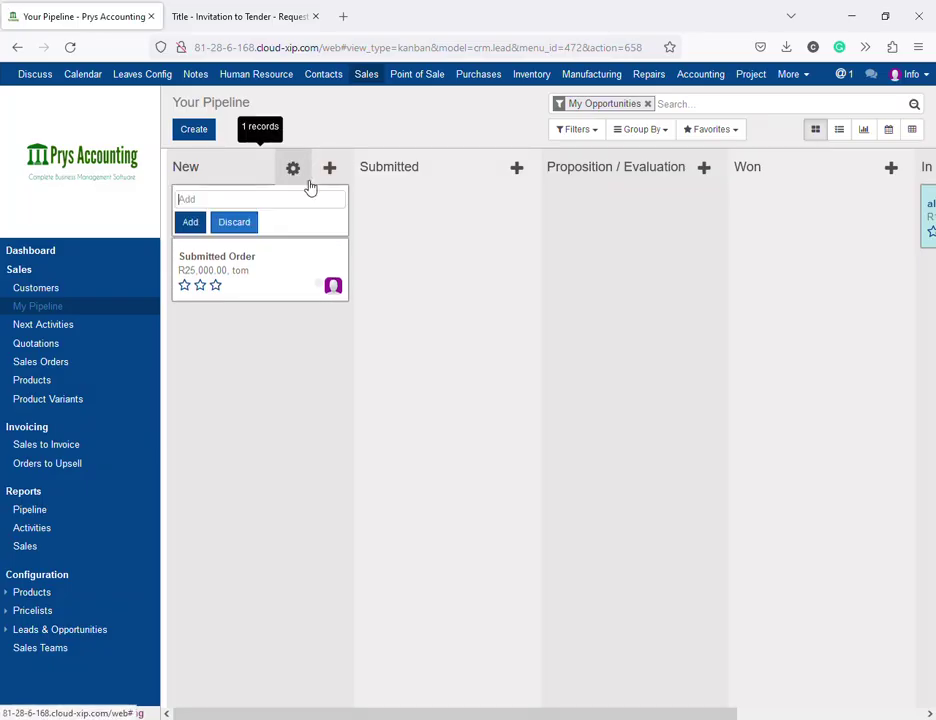
{"action": "type", "text": "Supply of Maintenance Departments with Consumables."}
{"action": "left_click", "coordinate": [200, 227]}
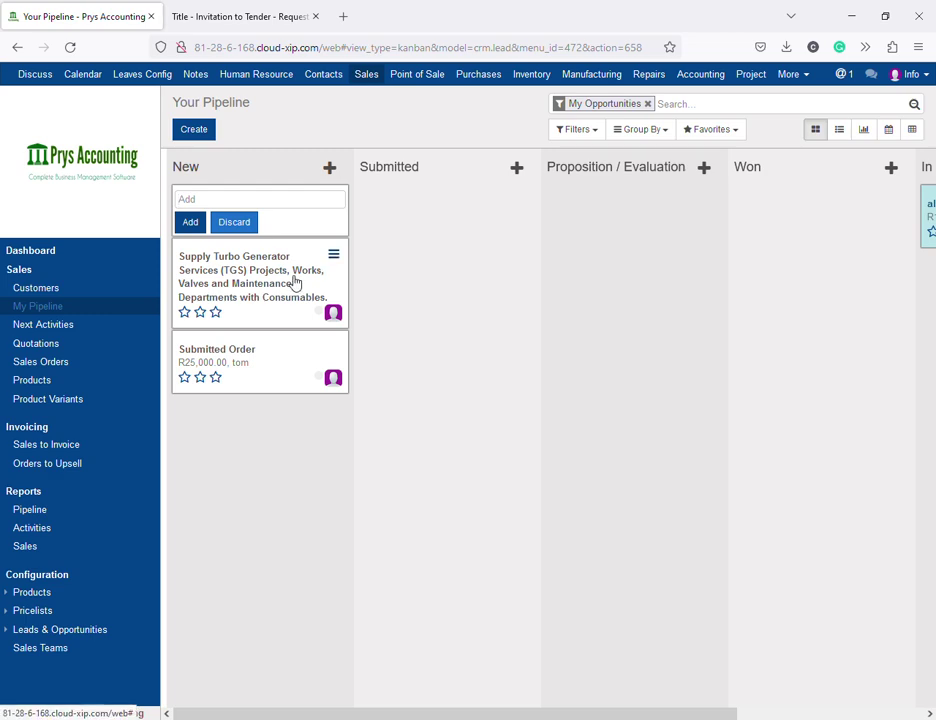
Edit the Turbo Generator Services opportunity and set its next activity to a Task on 10/03/2023 described as "Ternder Closing"
{"action": "left_click", "coordinate": [290, 278]}
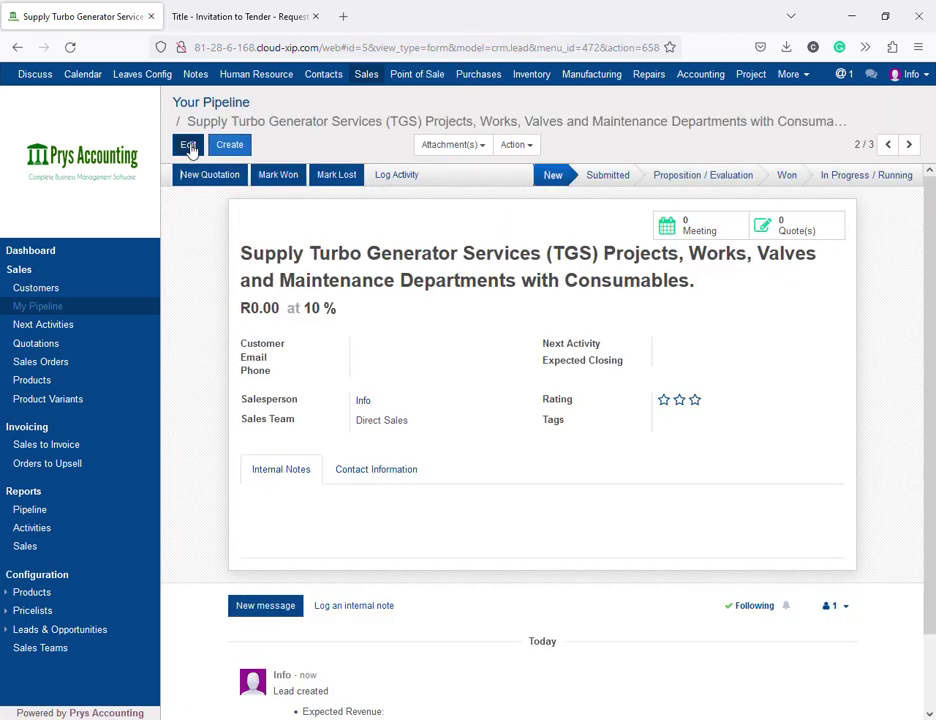
{"action": "left_click", "coordinate": [190, 144]}
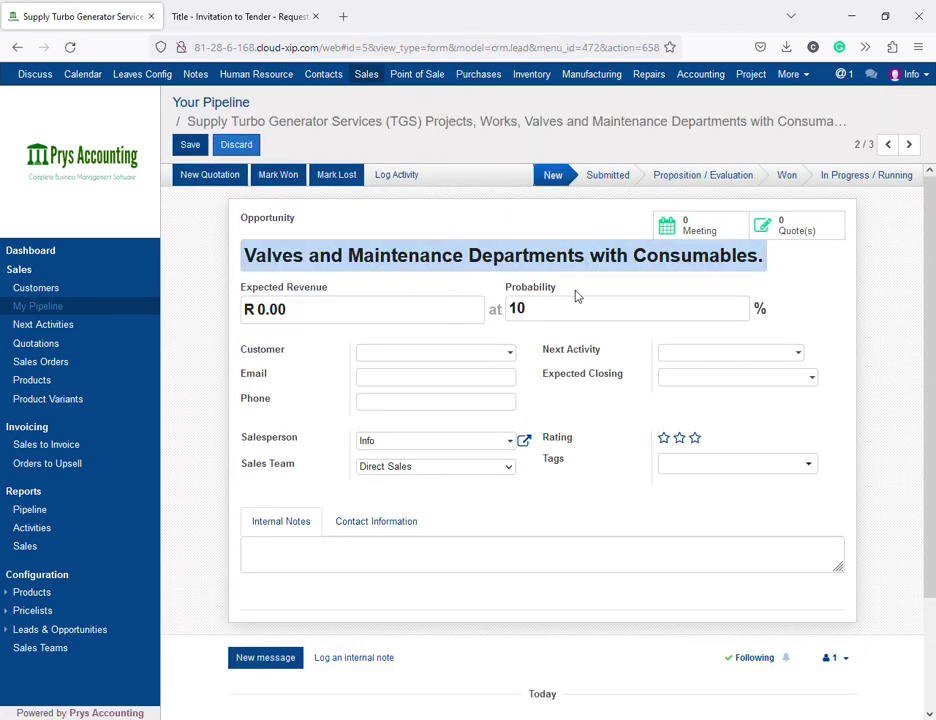
{"action": "left_click", "coordinate": [680, 354]}
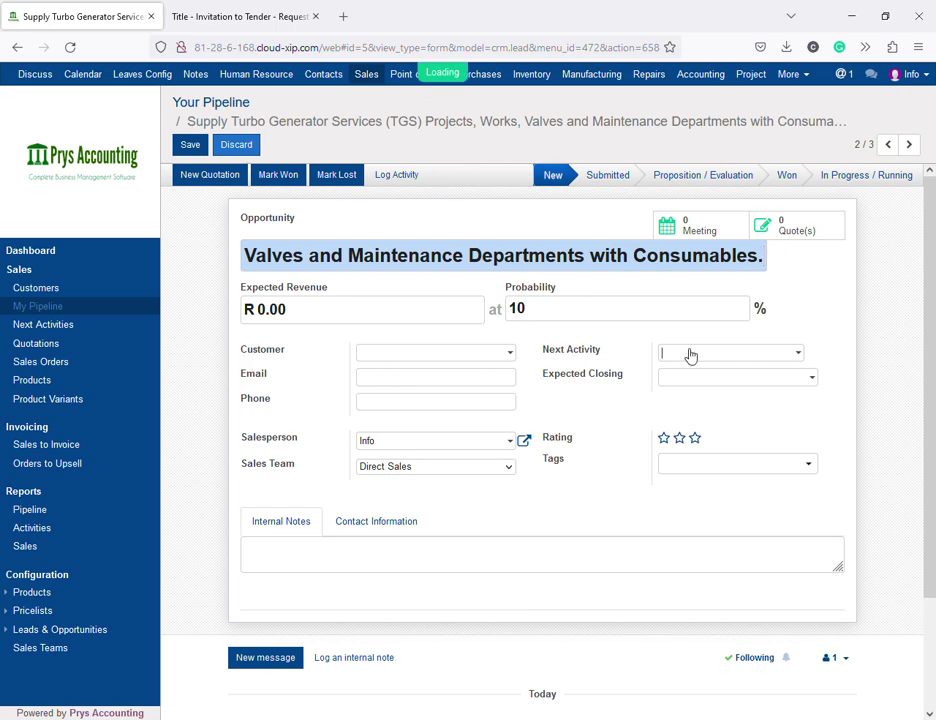
{"action": "left_click", "coordinate": [693, 413]}
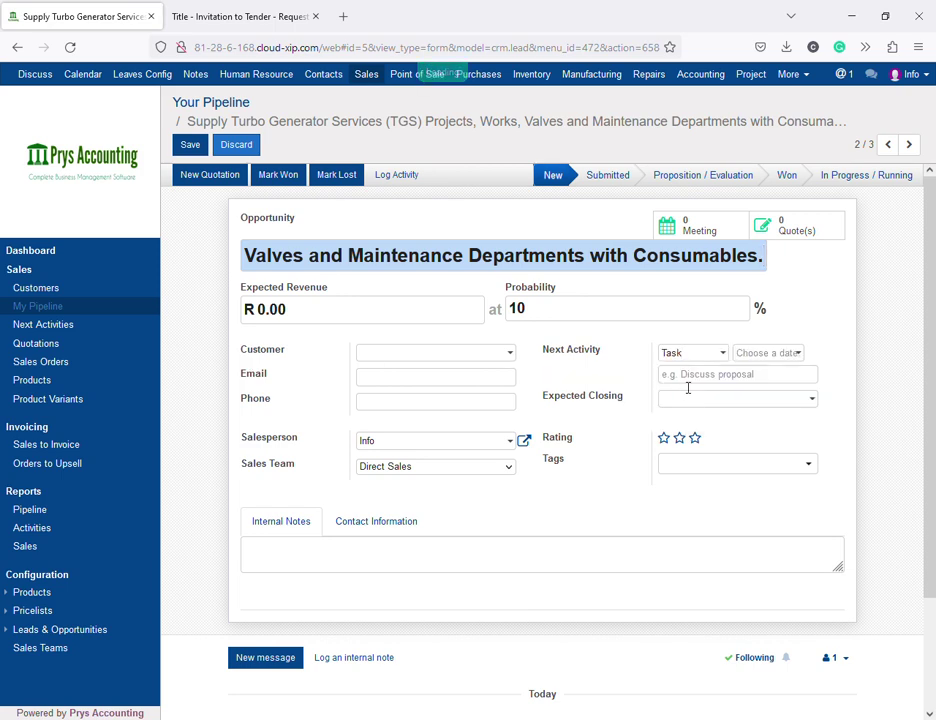
{"action": "left_click", "coordinate": [758, 355]}
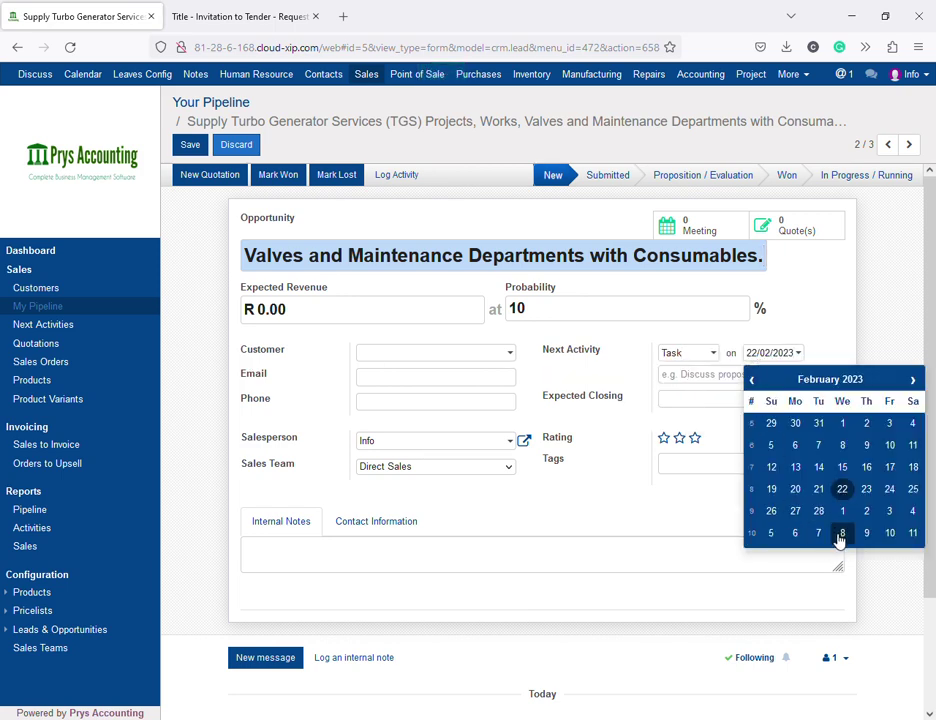
{"action": "left_click", "coordinate": [890, 533]}
{"action": "left_click", "coordinate": [711, 375]}
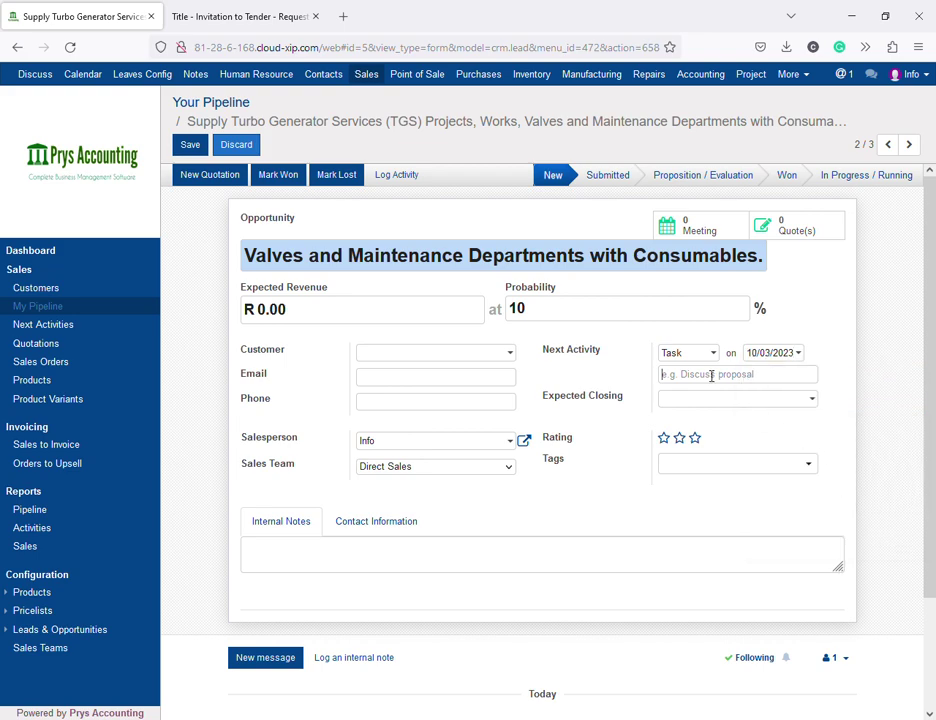
{"action": "type", "text": "Tender Closing"}
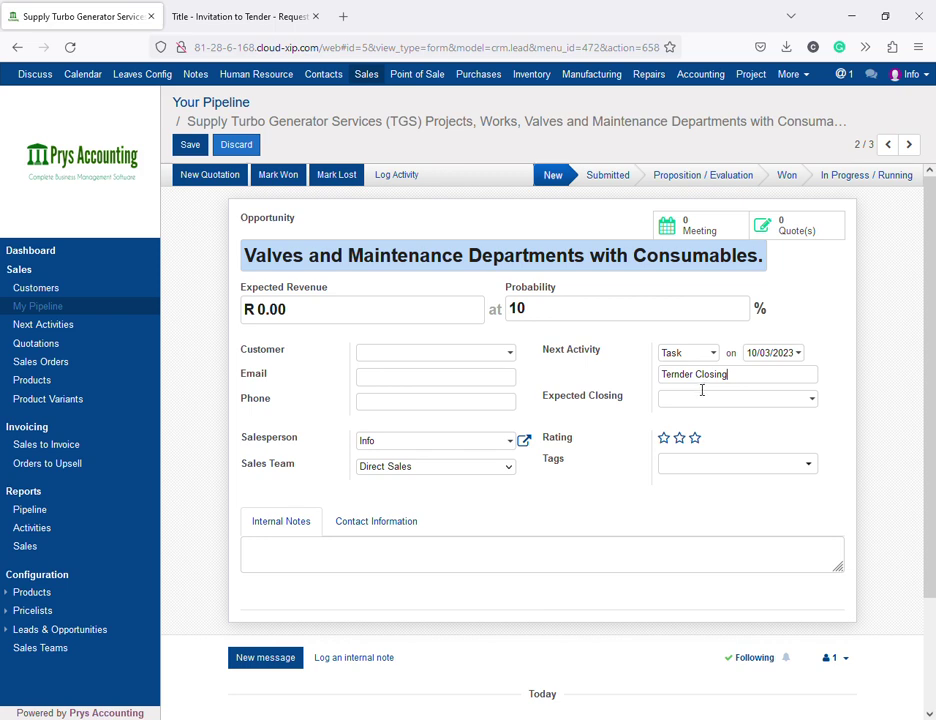
Set the opportunity's customer to Eskom SC and its sales team to Tender Sales, and save the record
{"action": "left_click", "coordinate": [495, 360]}
{"action": "type", "text": "Esko"}
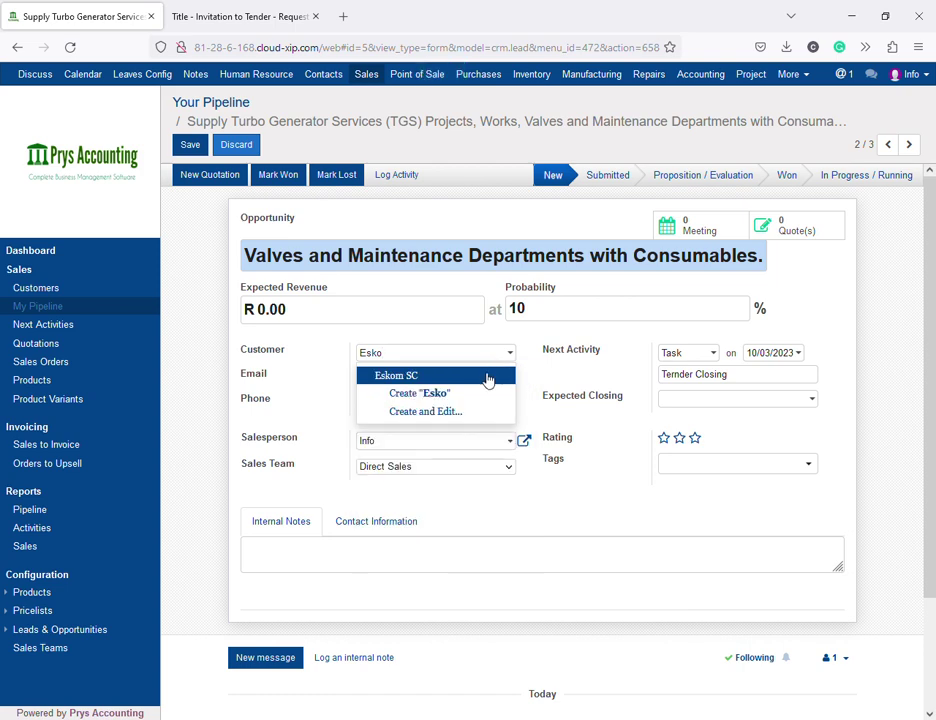
{"action": "left_click", "coordinate": [487, 376]}
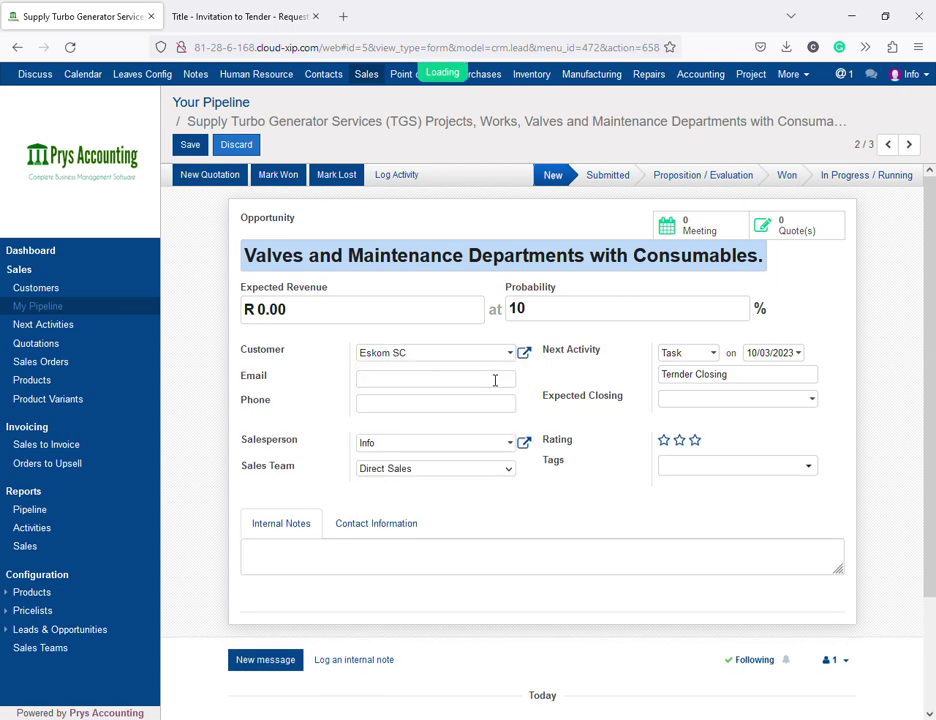
{"action": "left_click", "coordinate": [379, 410]}
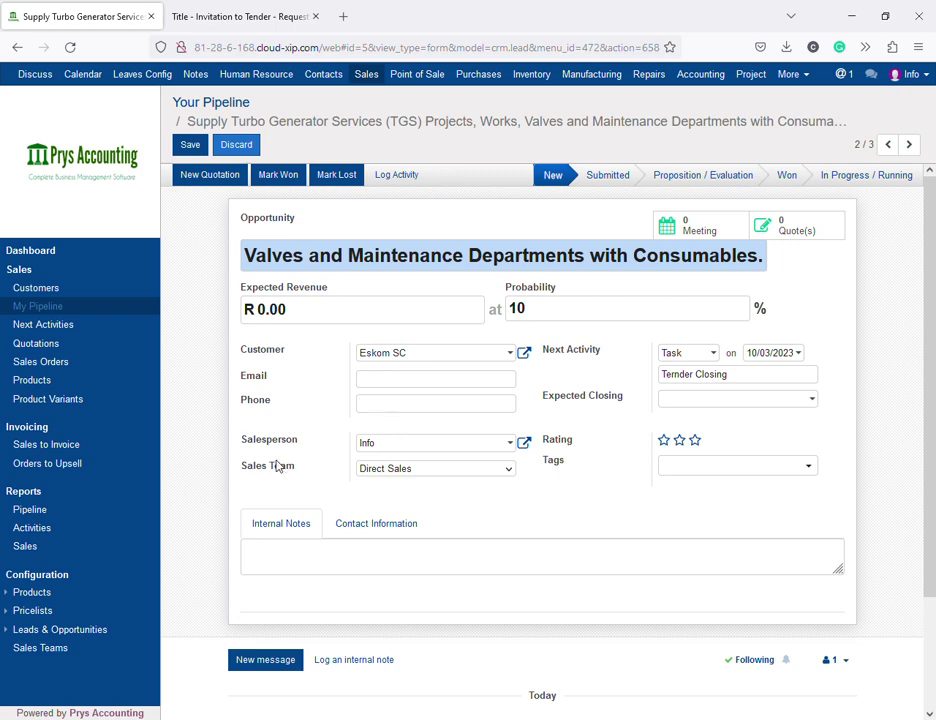
{"action": "mouse_move", "coordinate": [278, 466]}
{"action": "left_click", "coordinate": [190, 147]}
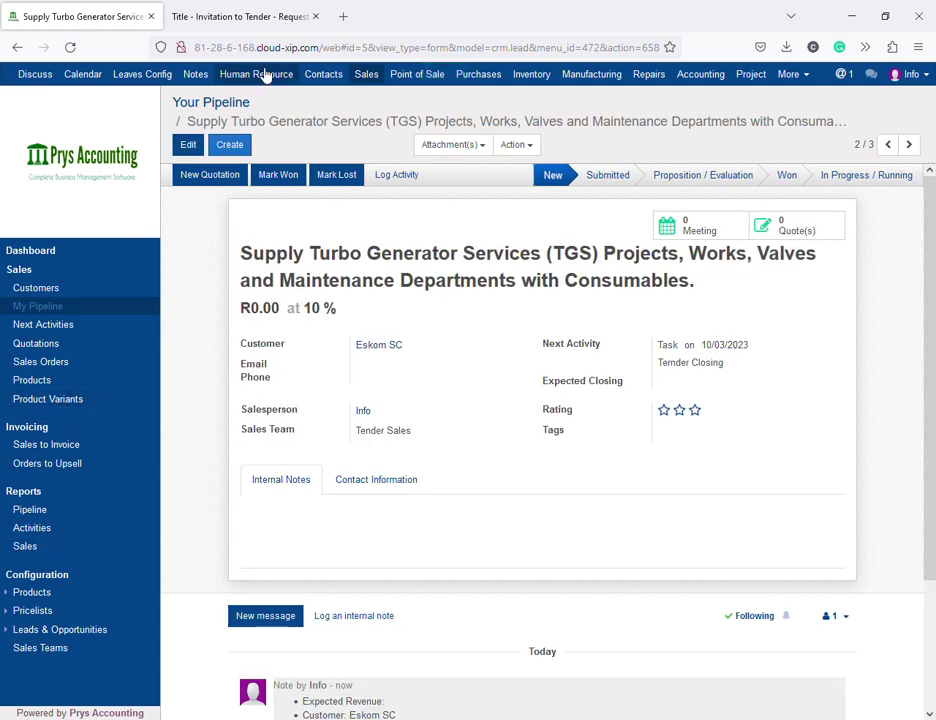
Return to the pipeline and colour the Turbo Generator Services opportunity card yellow-green
{"action": "left_click", "coordinate": [207, 104]}
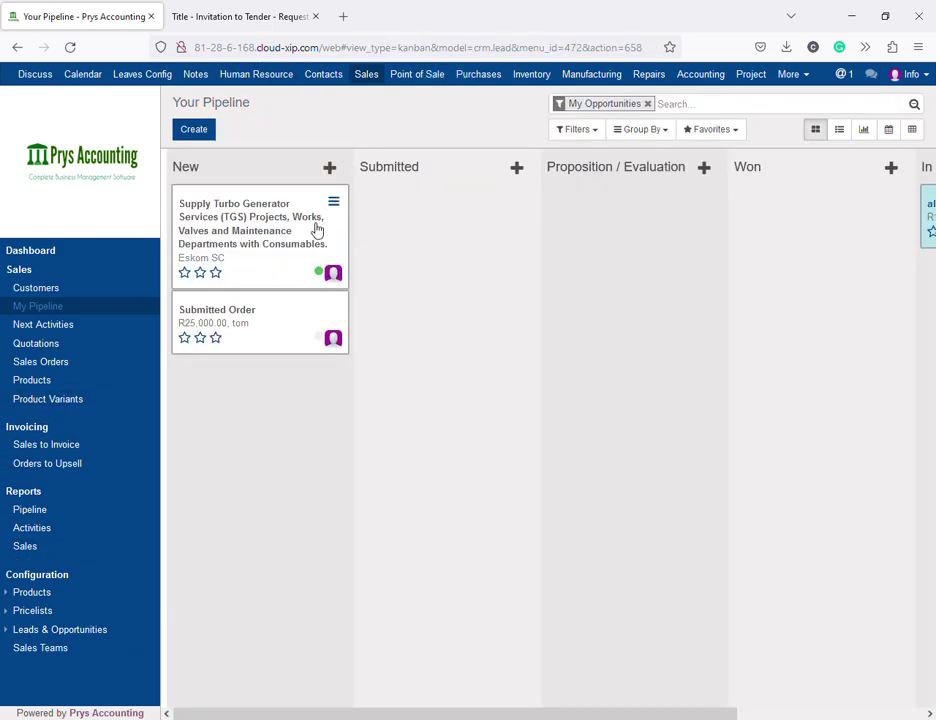
{"action": "left_click", "coordinate": [344, 207]}
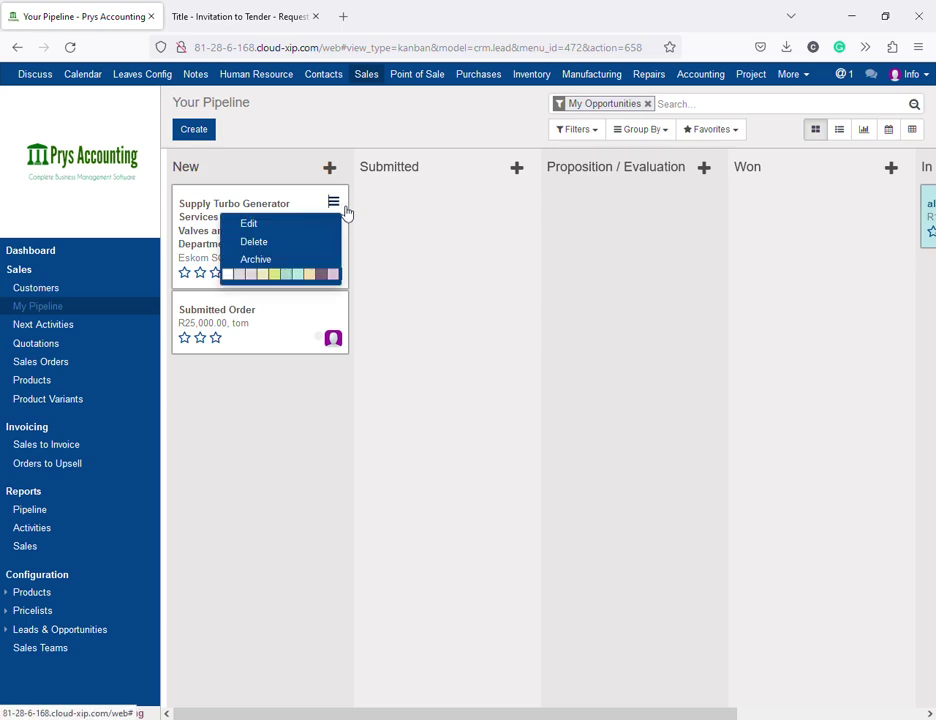
{"action": "left_click", "coordinate": [280, 275]}
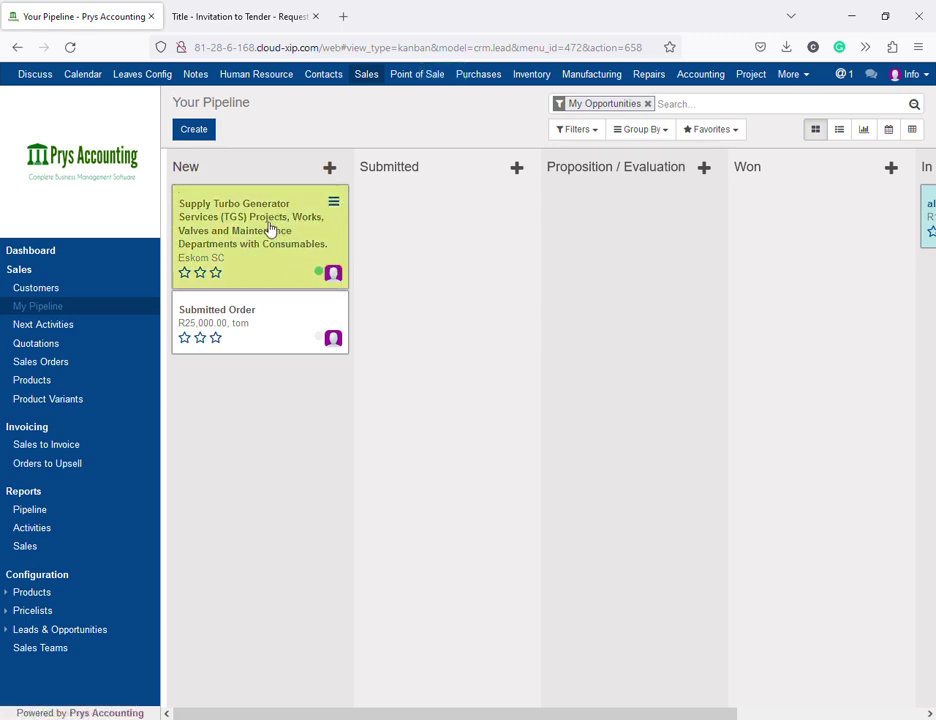
Recolour the Turbo Generator Services opportunity card in the New stage to pale mauve-pink
{"action": "left_click", "coordinate": [215, 272]}
{"action": "left_click", "coordinate": [334, 202]}
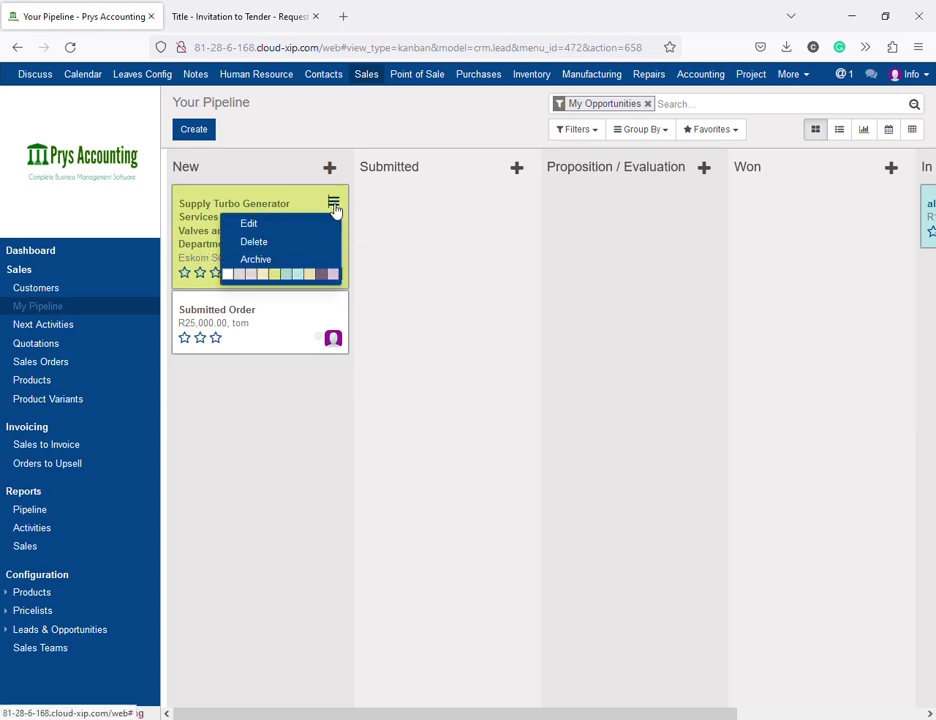
{"action": "left_click", "coordinate": [255, 276]}
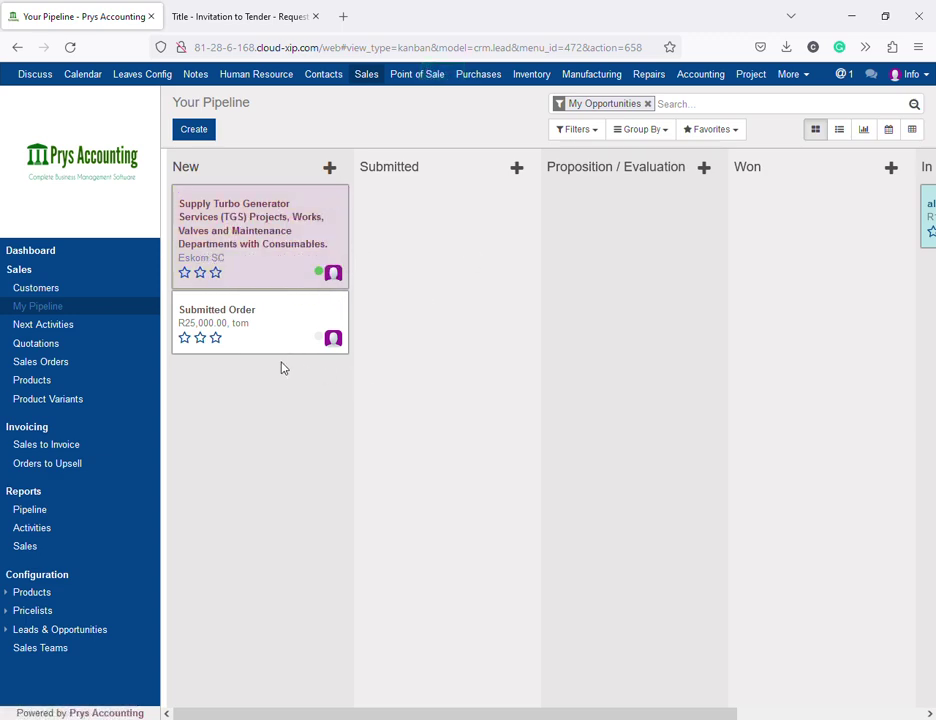
Create a new quotation from the Turbo Generator Services opportunity with Eskom SC as the customer
{"action": "left_click", "coordinate": [286, 240]}
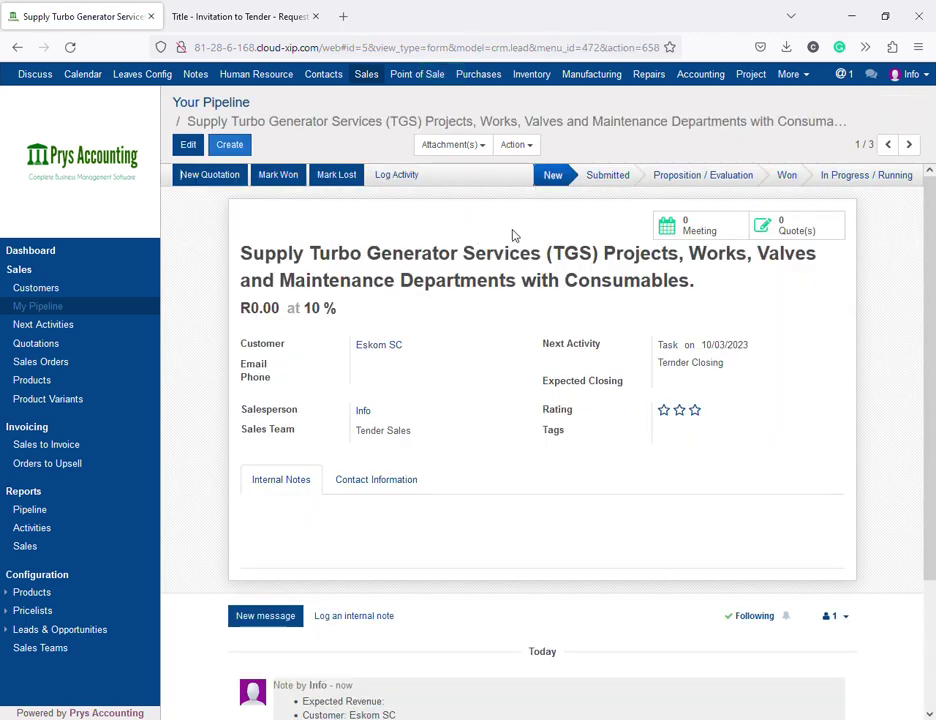
{"action": "left_click", "coordinate": [796, 238]}
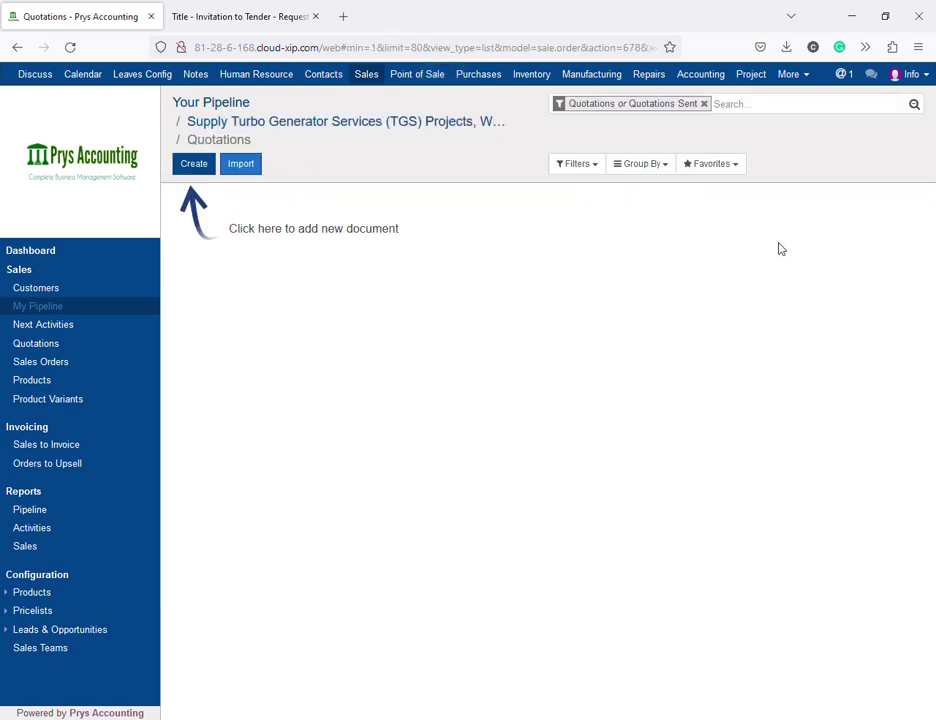
{"action": "left_click", "coordinate": [208, 168]}
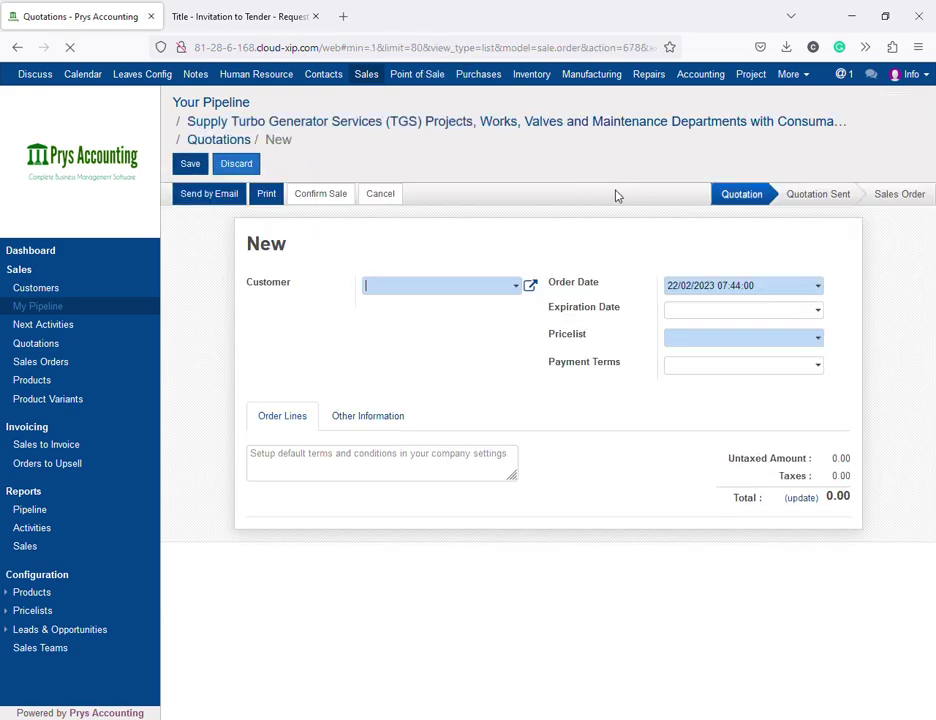
{"action": "type", "text": "Eskom SC"}
{"action": "left_click", "coordinate": [368, 301]}
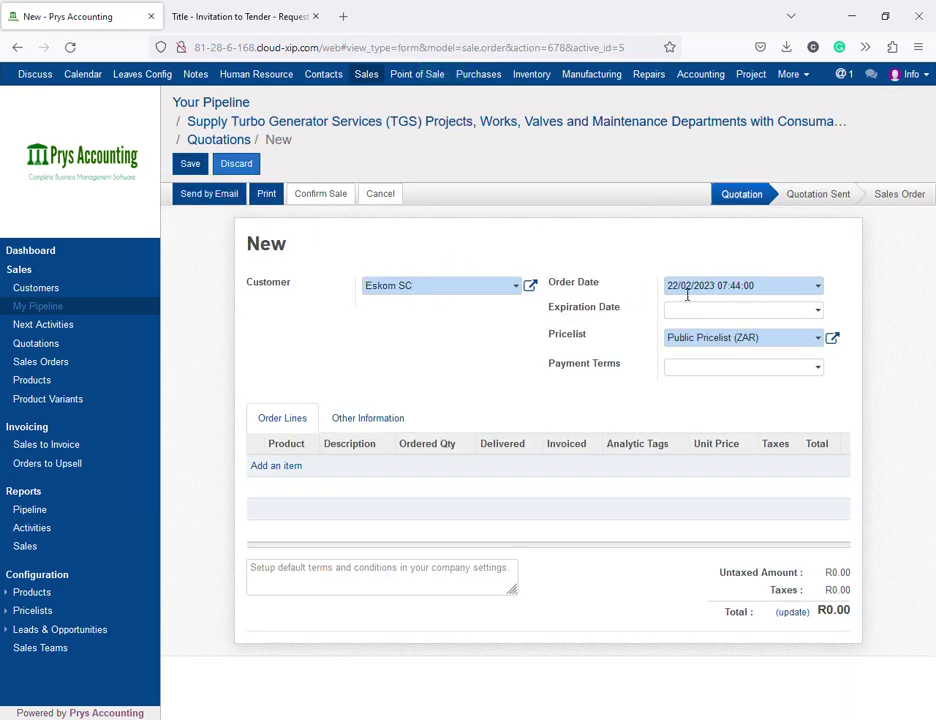
Add an order line for the Service product with the description "Repair service per generator"
{"action": "left_click", "coordinate": [297, 466]}
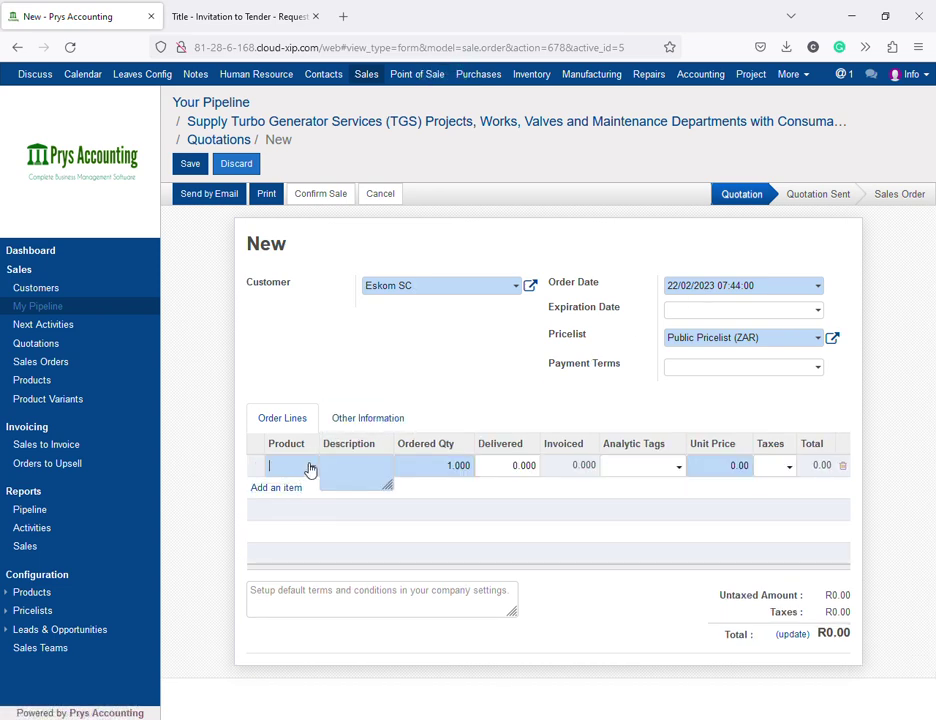
{"action": "type", "text": "se"}
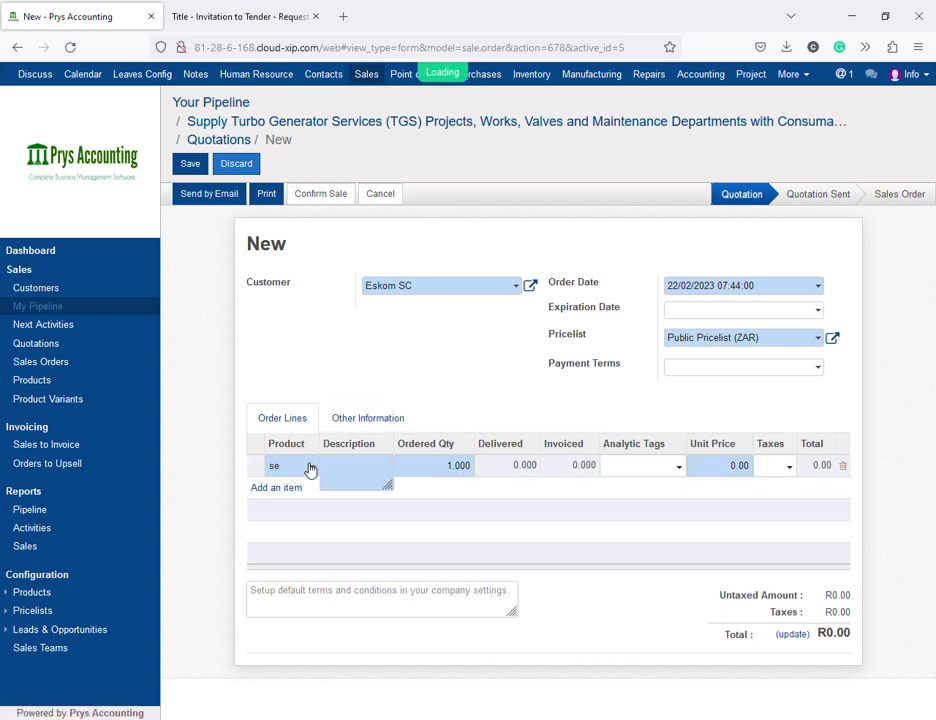
{"action": "type", "text": "rvi"}
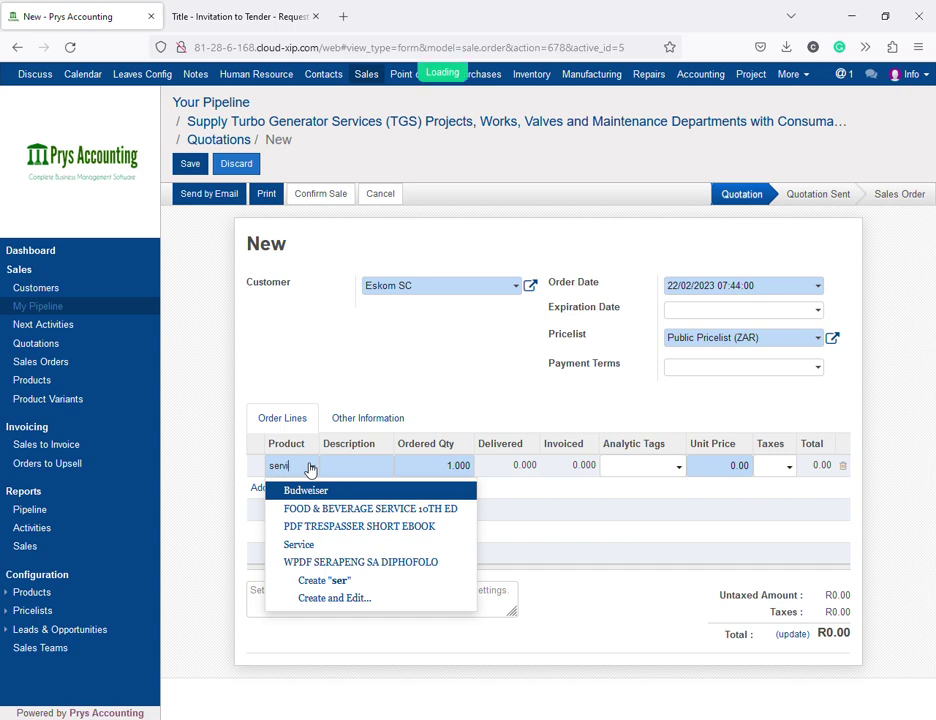
{"action": "key", "text": "Down"}
{"action": "key", "text": "Return"}
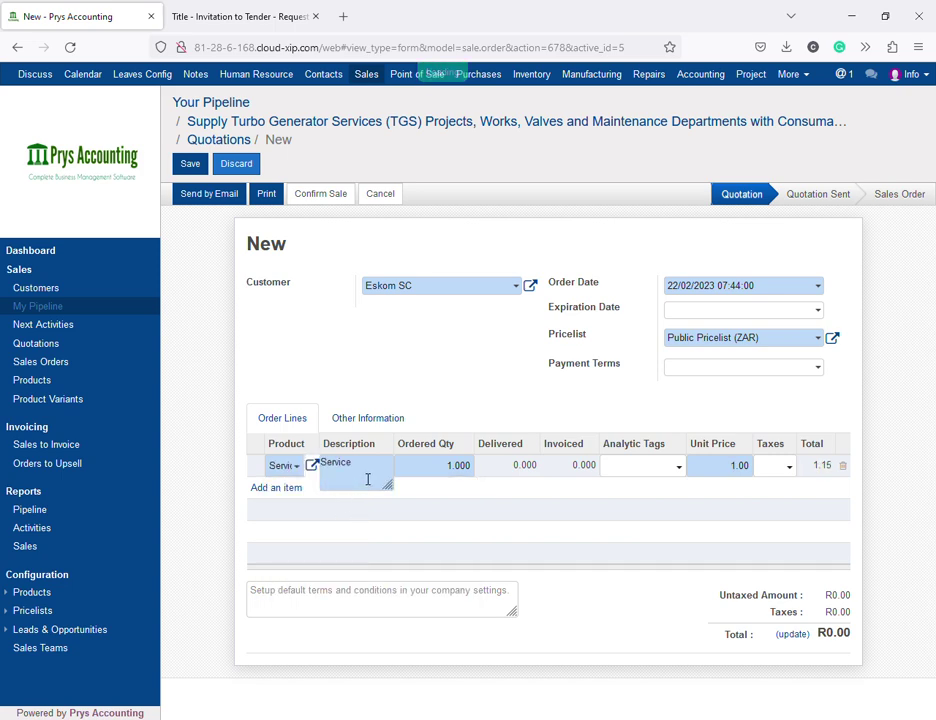
{"action": "type", "text": "Repair s"}
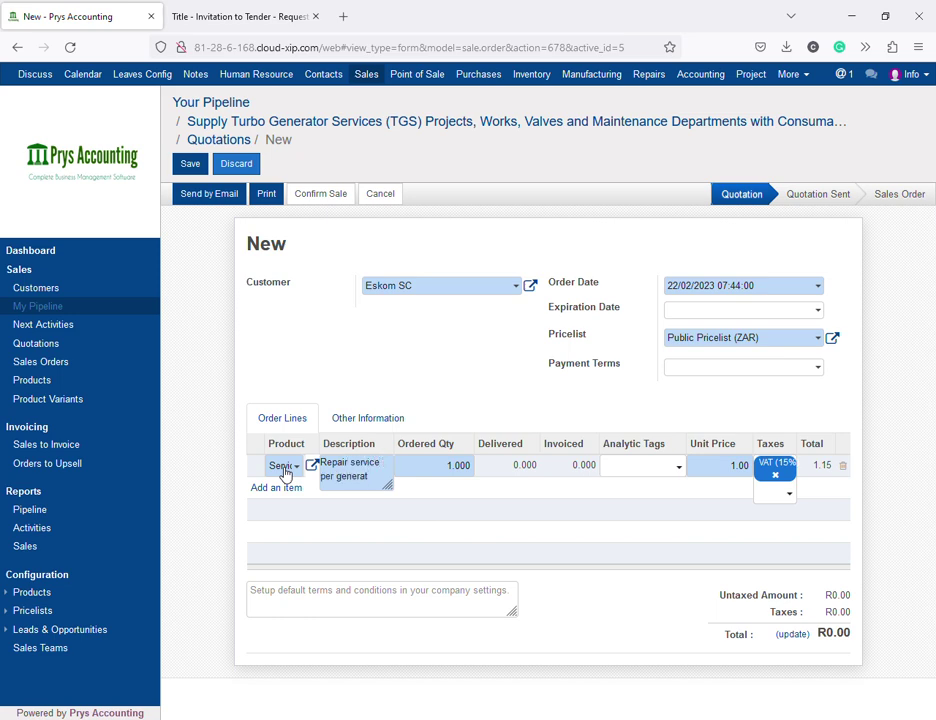
Set the service line's ordered quantity to 15 and unit price to 2,500.00, and save the quotation
{"action": "left_click_drag", "start_coordinate": [442, 468], "coordinate": [485, 465]}
{"action": "type", "text": "156"}
{"action": "left_click", "coordinate": [730, 470]}
{"action": "left_click", "coordinate": [501, 390]}
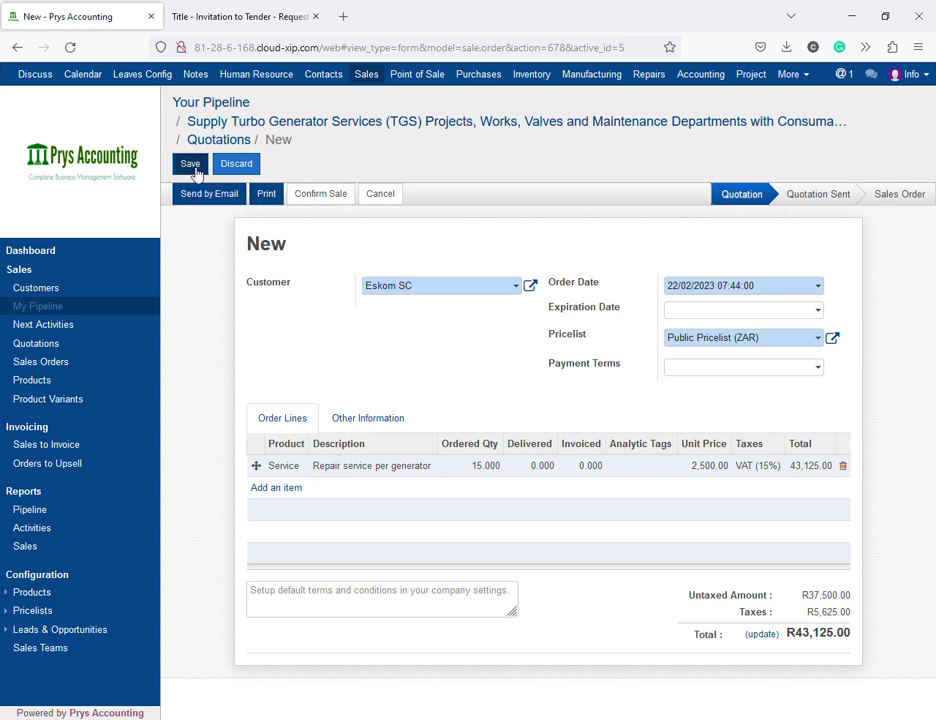
{"action": "left_click", "coordinate": [195, 169]}
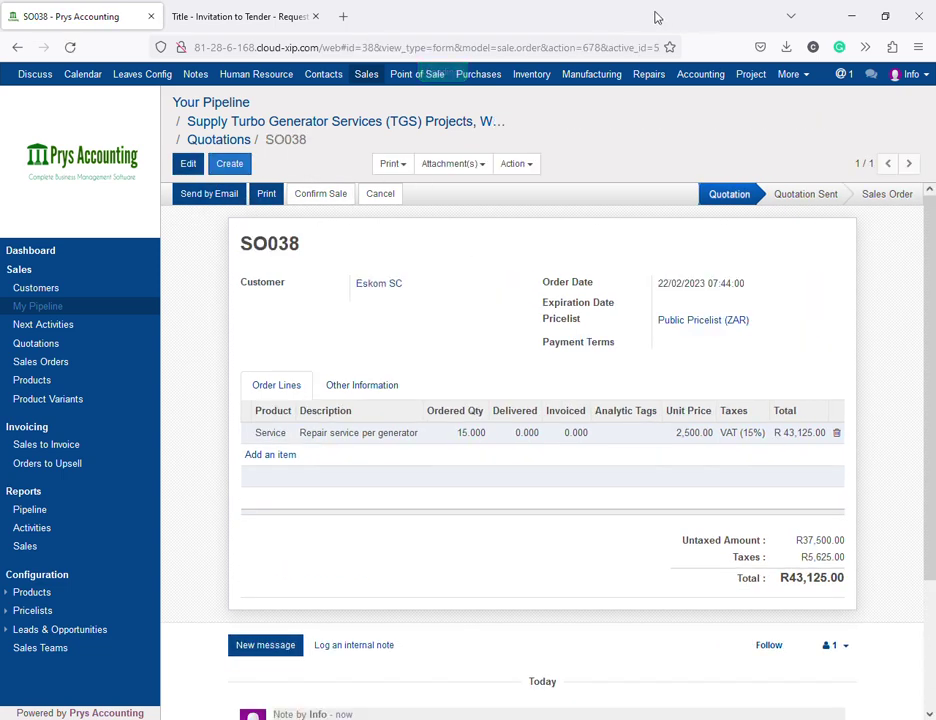
Return to the opportunity, open its linked quotations, and copy the total amount
{"action": "left_click", "coordinate": [401, 165]}
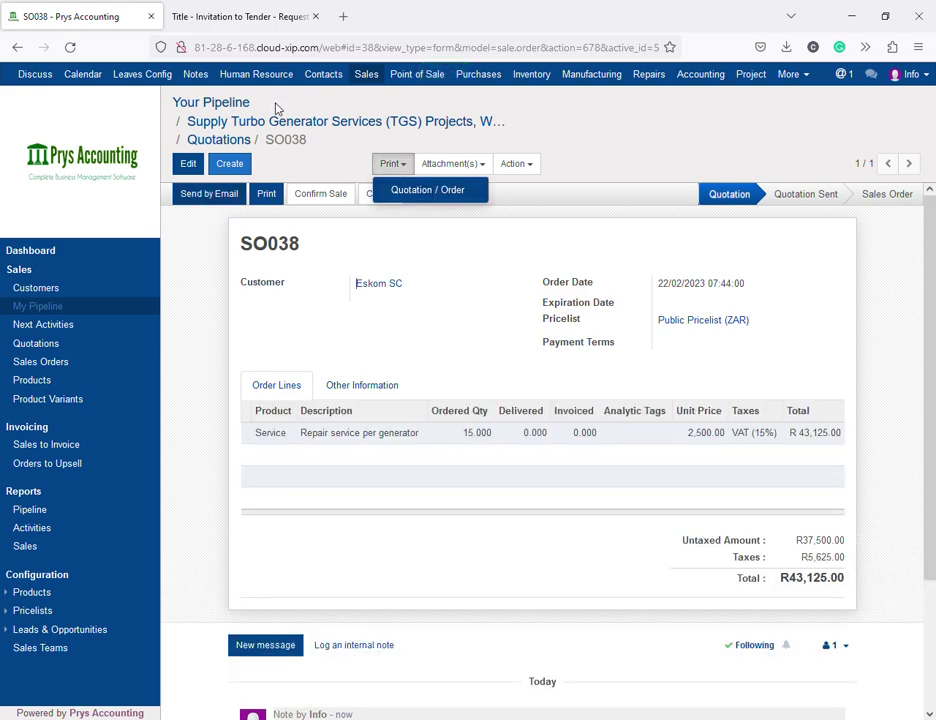
{"action": "left_click", "coordinate": [272, 121]}
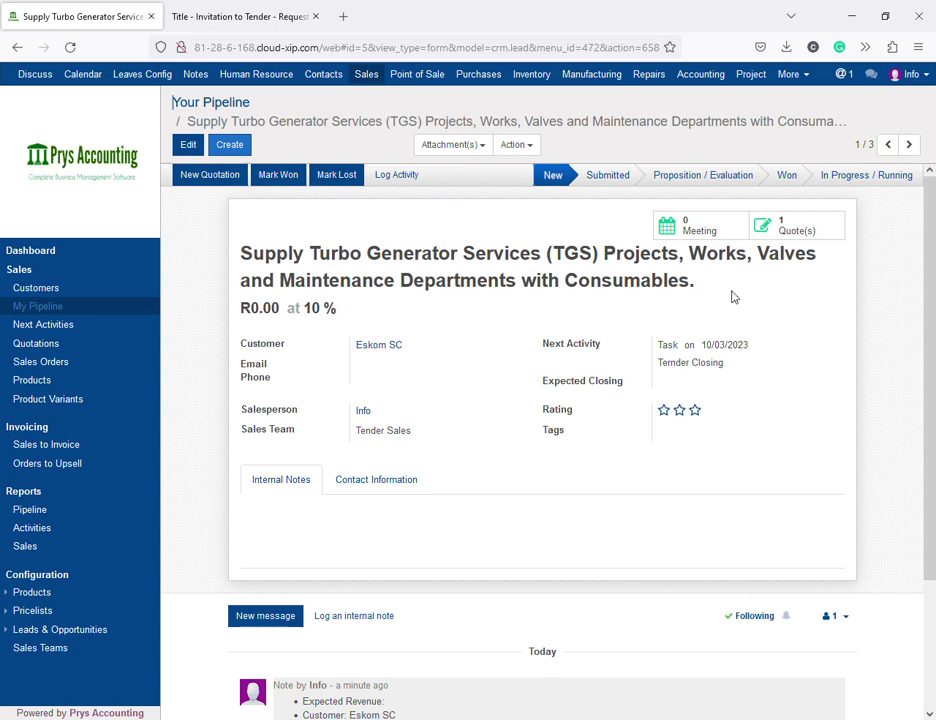
{"action": "left_click", "coordinate": [795, 236]}
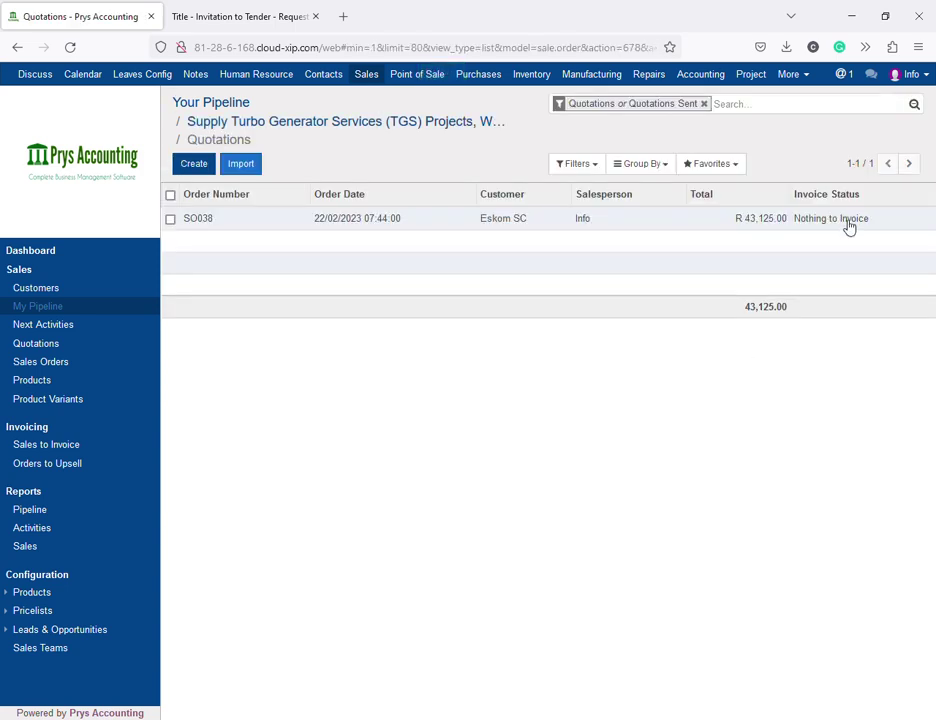
{"action": "left_click_drag", "start_coordinate": [798, 313], "coordinate": [727, 322]}
Set the opportunity's expected revenue to R 43,125.00, save it, and move its pipeline card to the Submitted stage
{"action": "left_click", "coordinate": [338, 123]}
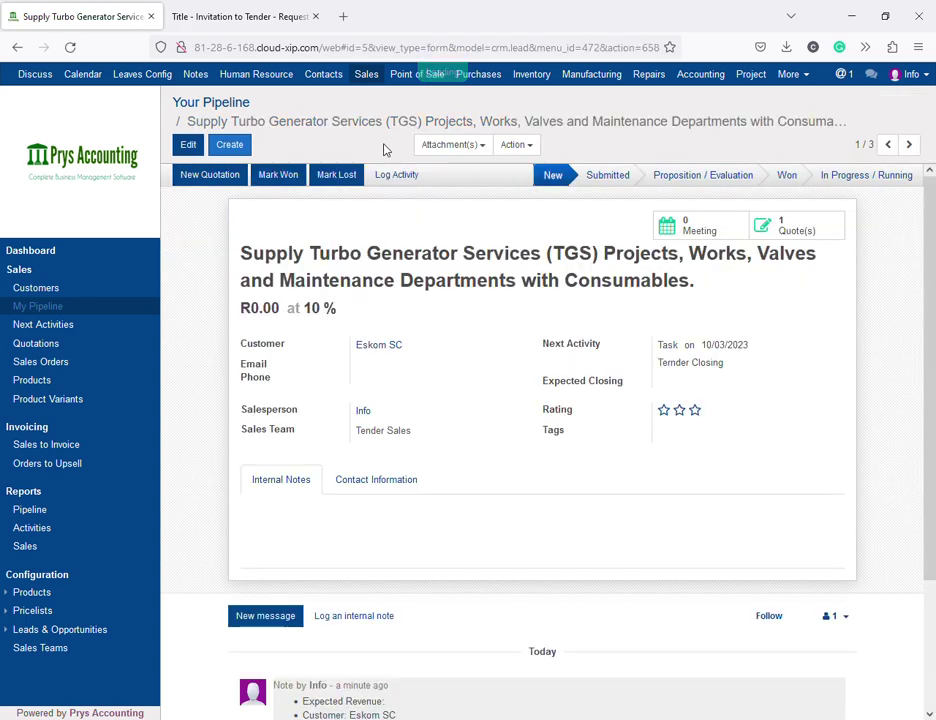
{"action": "left_click", "coordinate": [190, 145]}
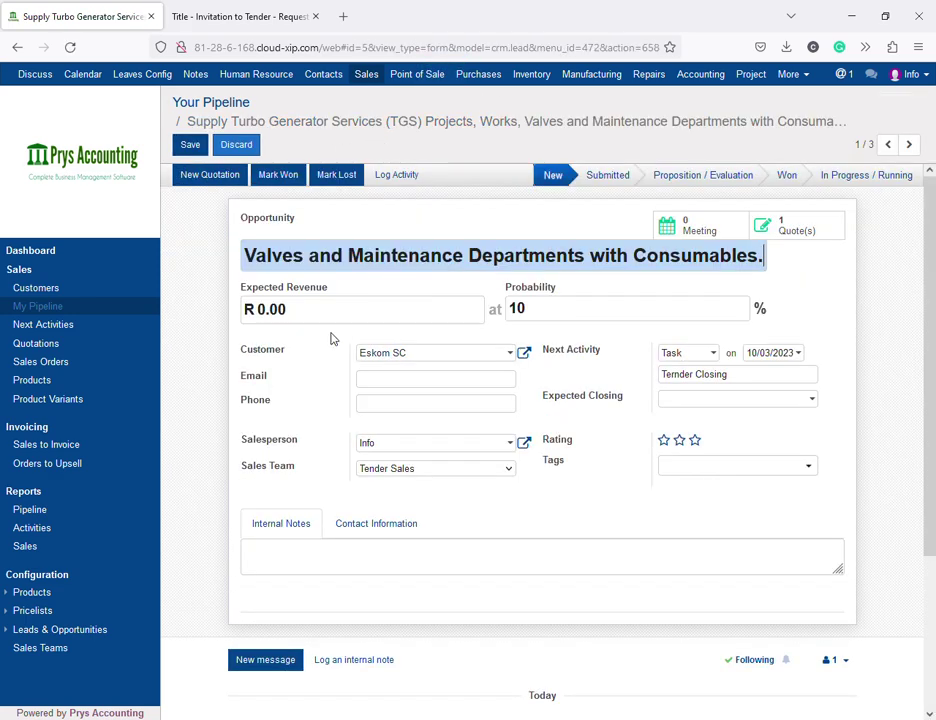
{"action": "key", "text": "Tab"}
{"action": "type", "text": "43,125.00"}
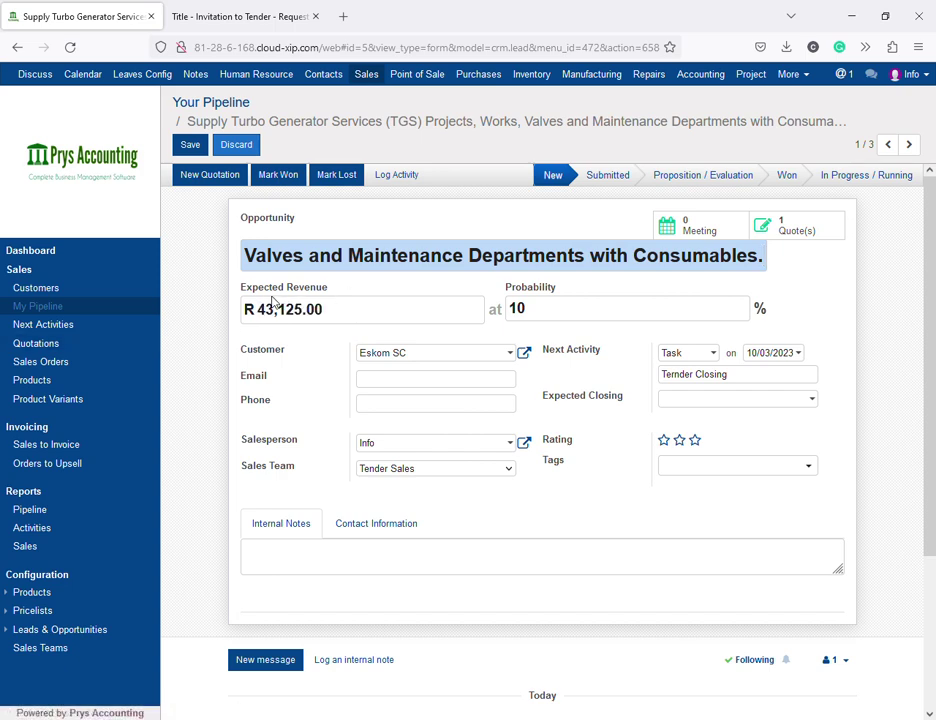
{"action": "left_click", "coordinate": [192, 146]}
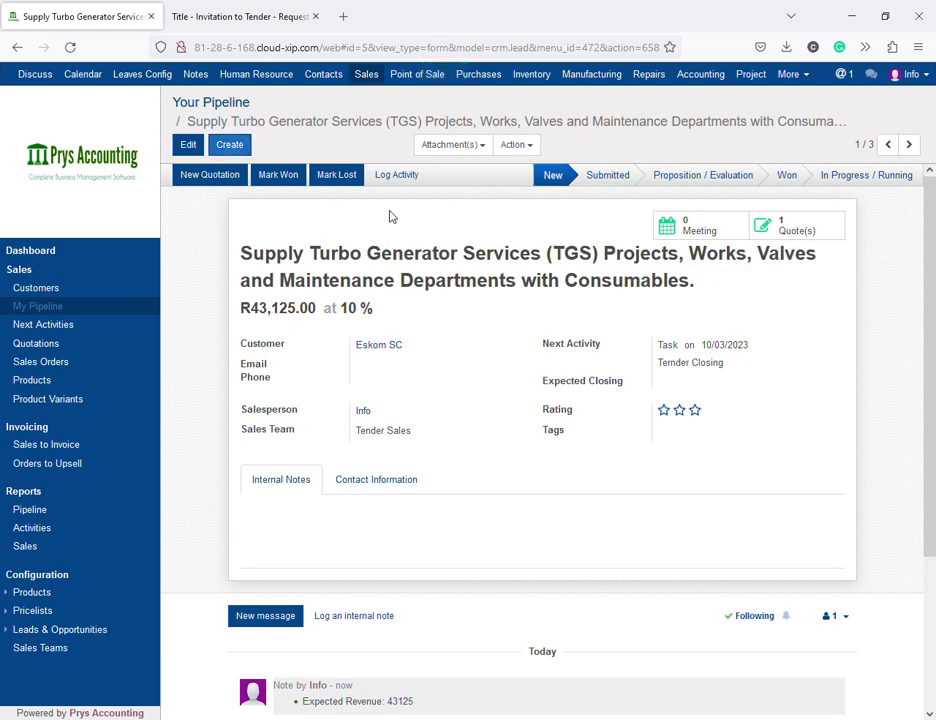
{"action": "left_click", "coordinate": [240, 106]}
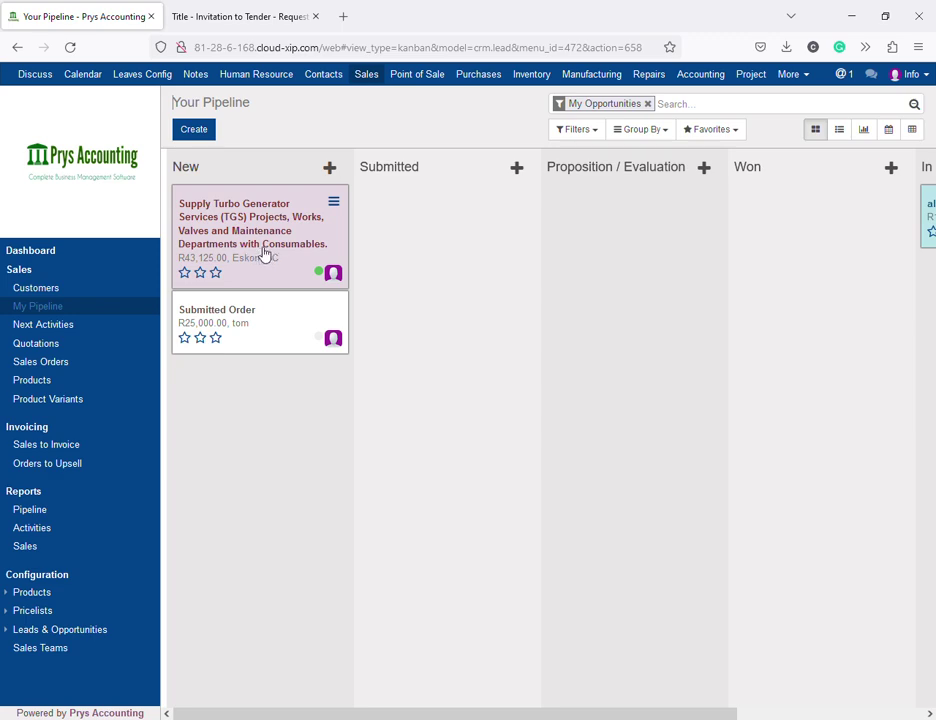
{"action": "left_click_drag", "start_coordinate": [265, 257], "coordinate": [383, 254]}
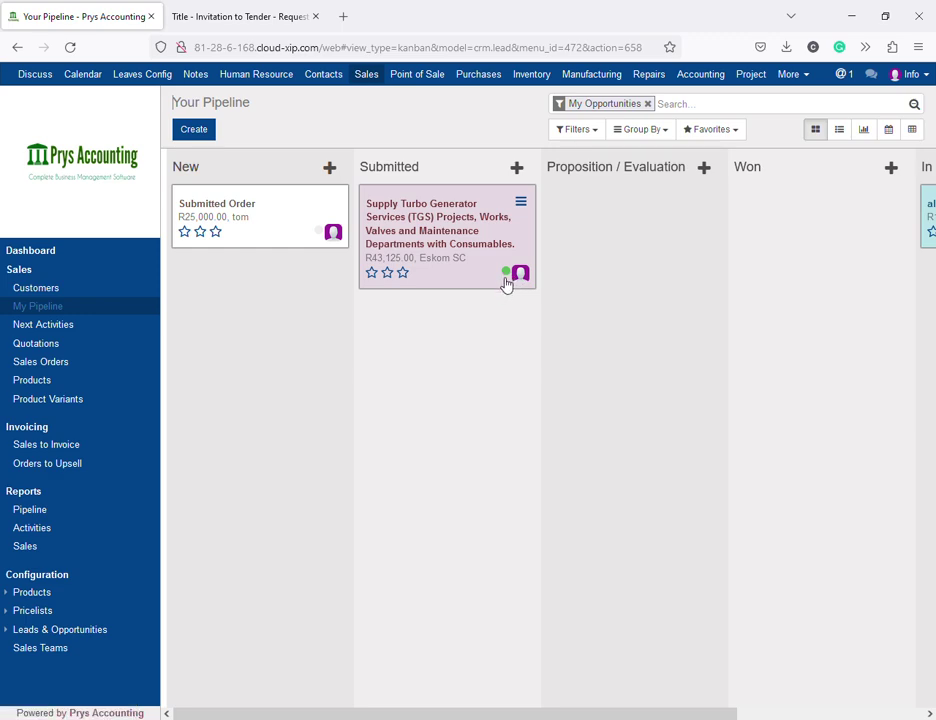
Open the Turbo Generator Services opportunity from Next Activities and log its tender closing Task without scheduling another activity
{"action": "left_click", "coordinate": [115, 326]}
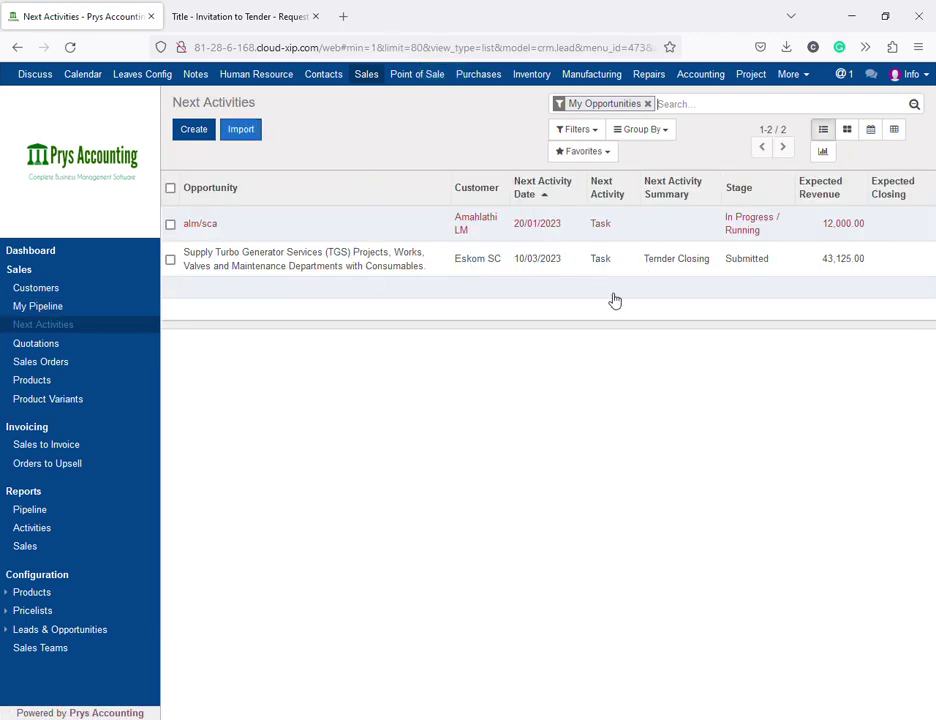
{"action": "left_click", "coordinate": [446, 265]}
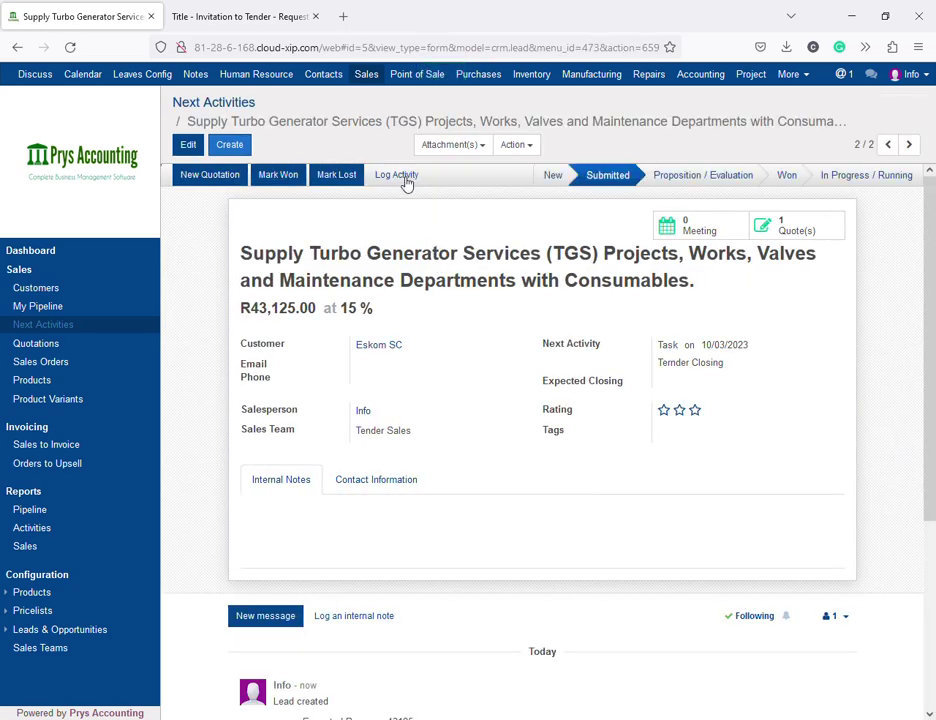
{"action": "left_click", "coordinate": [406, 183]}
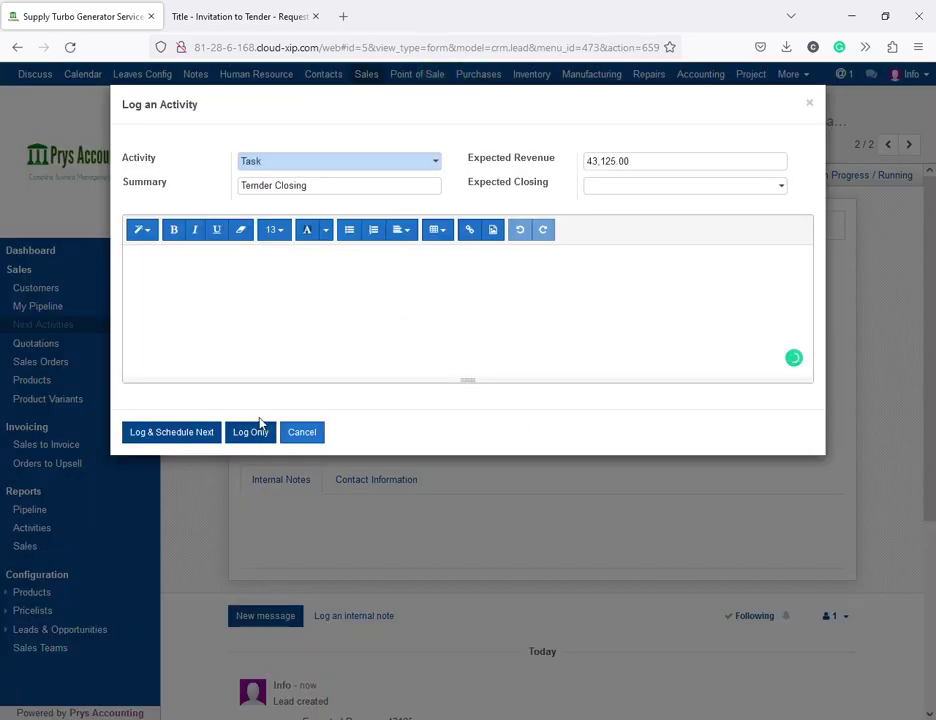
{"action": "left_click", "coordinate": [252, 432]}
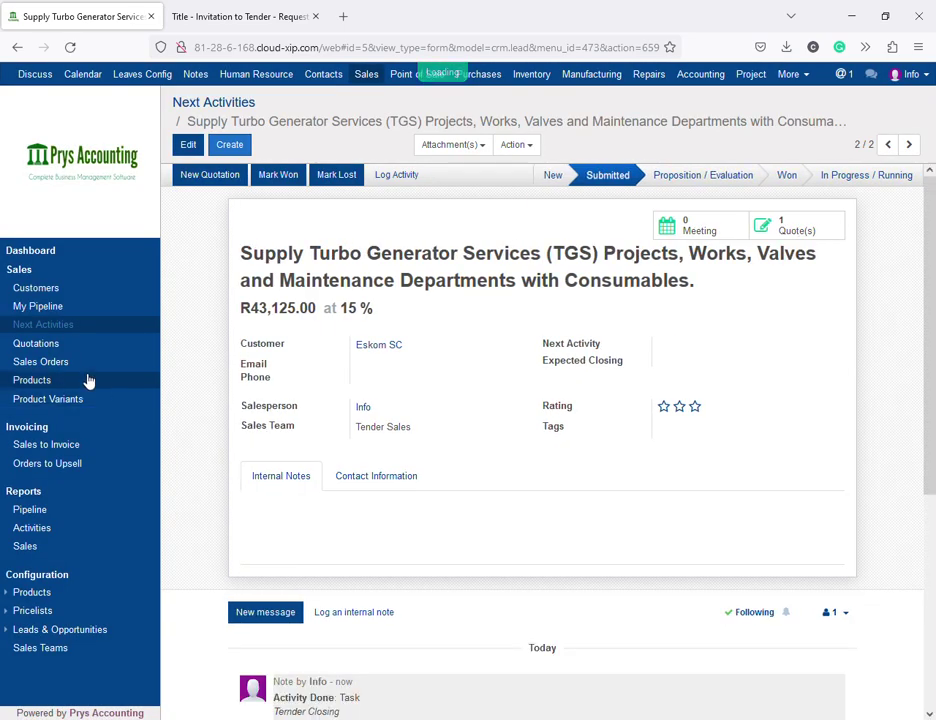
Move the Turbo Generator Services card in the pipeline through Proposition / Evaluation and Won to In Progress / Running
{"action": "left_click", "coordinate": [60, 310]}
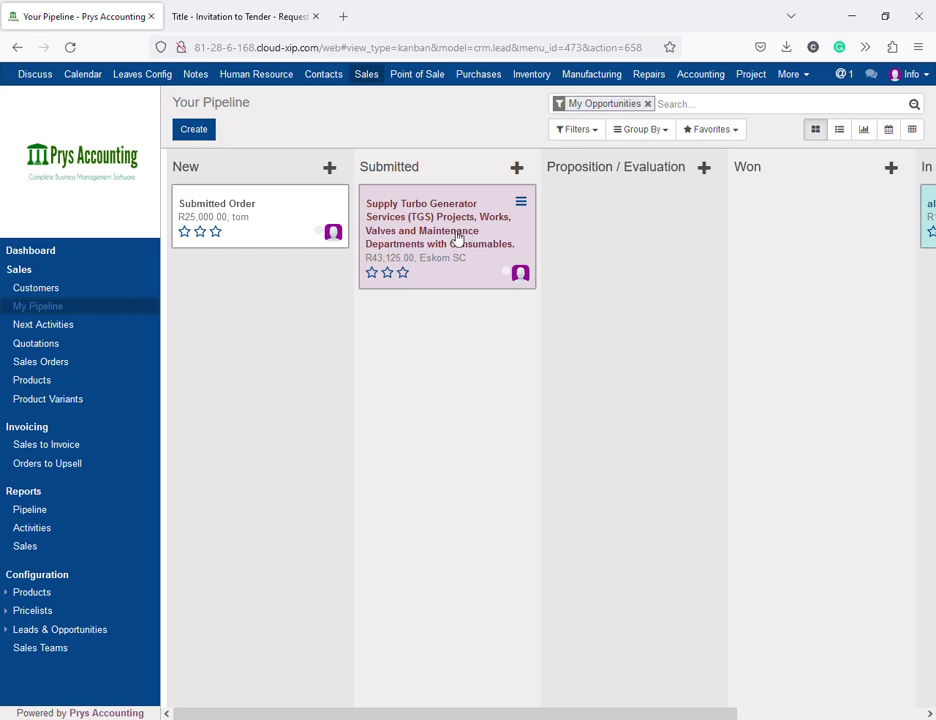
{"action": "left_click_drag", "start_coordinate": [452, 237], "coordinate": [650, 272]}
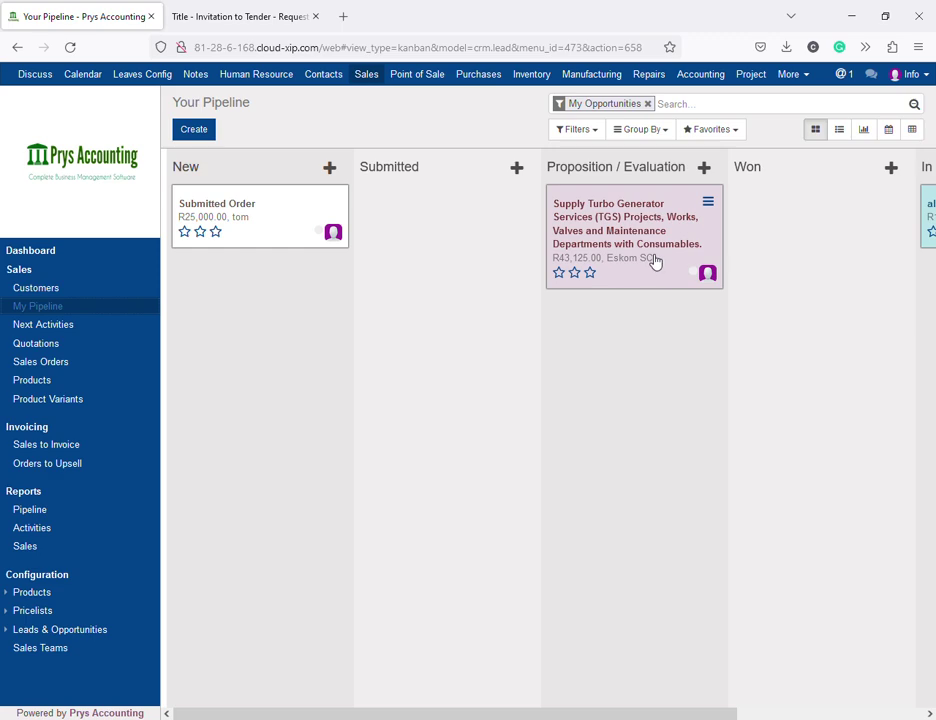
{"action": "left_click_drag", "start_coordinate": [641, 259], "coordinate": [777, 274]}
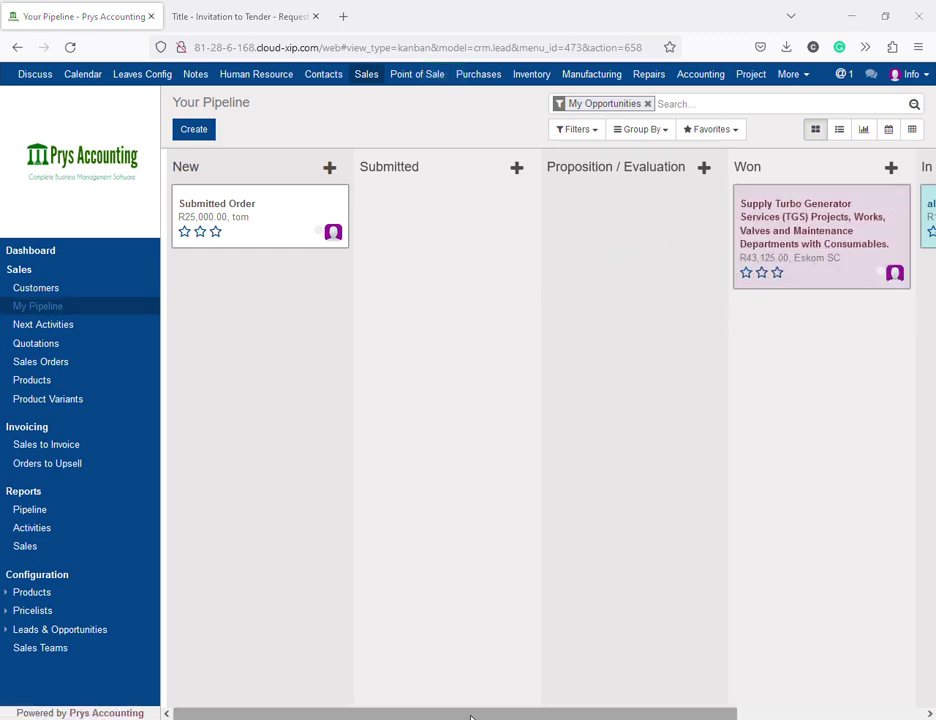
{"action": "left_click_drag", "start_coordinate": [450, 713], "coordinate": [547, 713]}
{"action": "left_click_drag", "start_coordinate": [718, 224], "coordinate": [800, 345]}
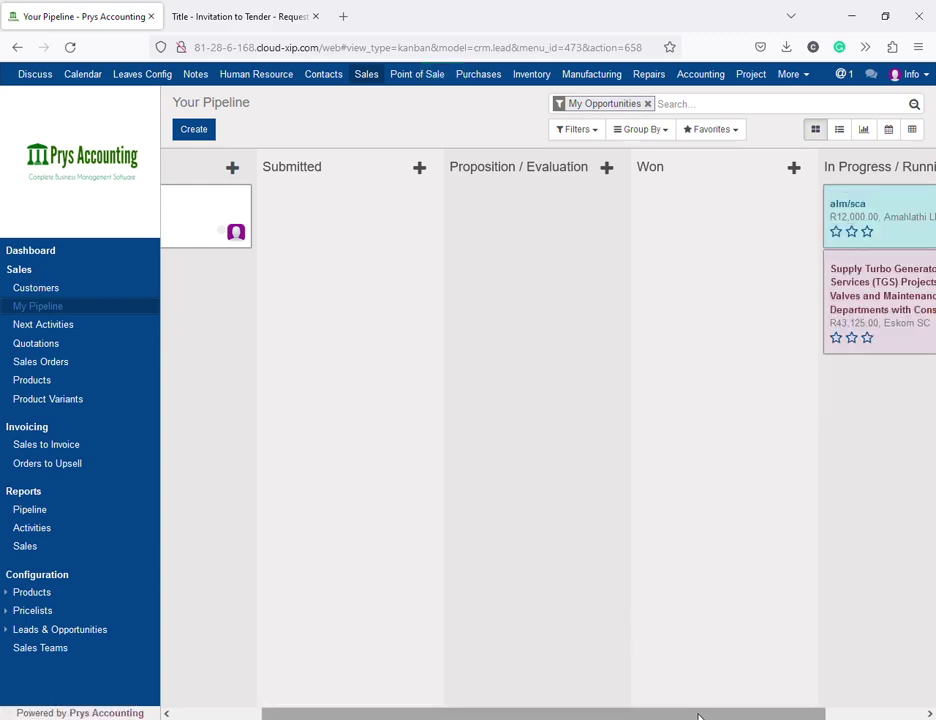
{"action": "scroll", "coordinate": [845, 342], "scroll_direction": "right", "scroll_amount": 1}
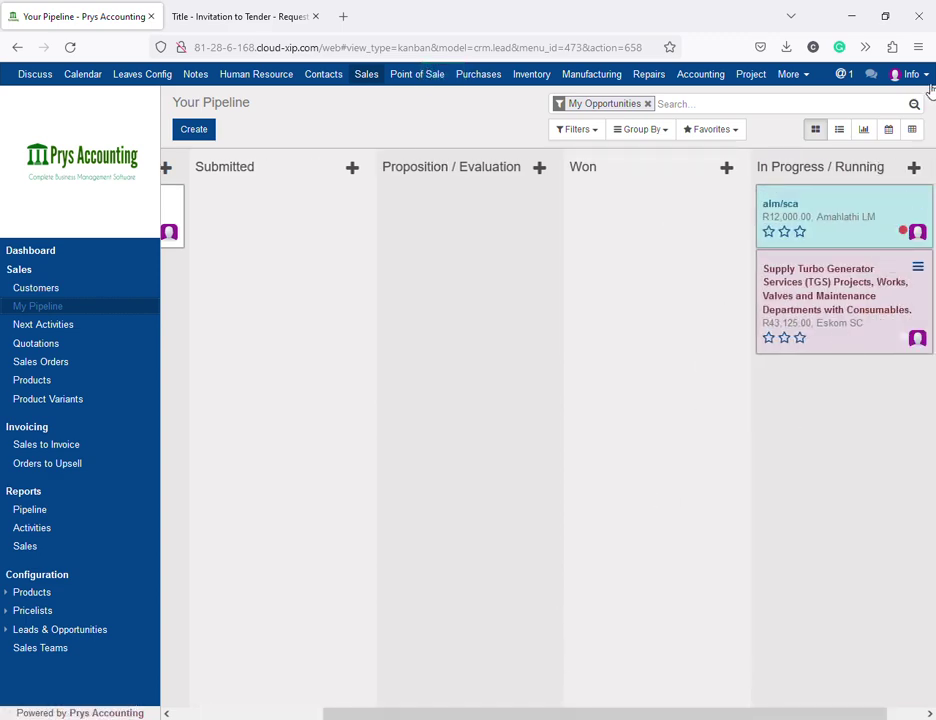
Review the pipeline as a list, return to the stage board, and move the Turbo Generator Services card to Proposition / Evaluation
{"action": "left_click", "coordinate": [843, 131]}
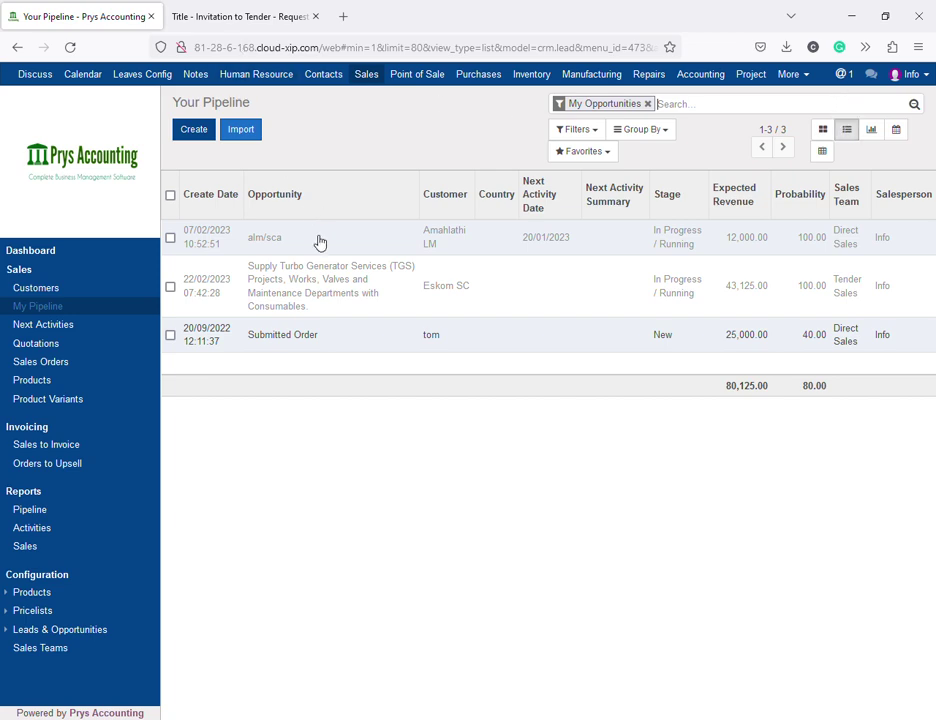
{"action": "left_click", "coordinate": [32, 307]}
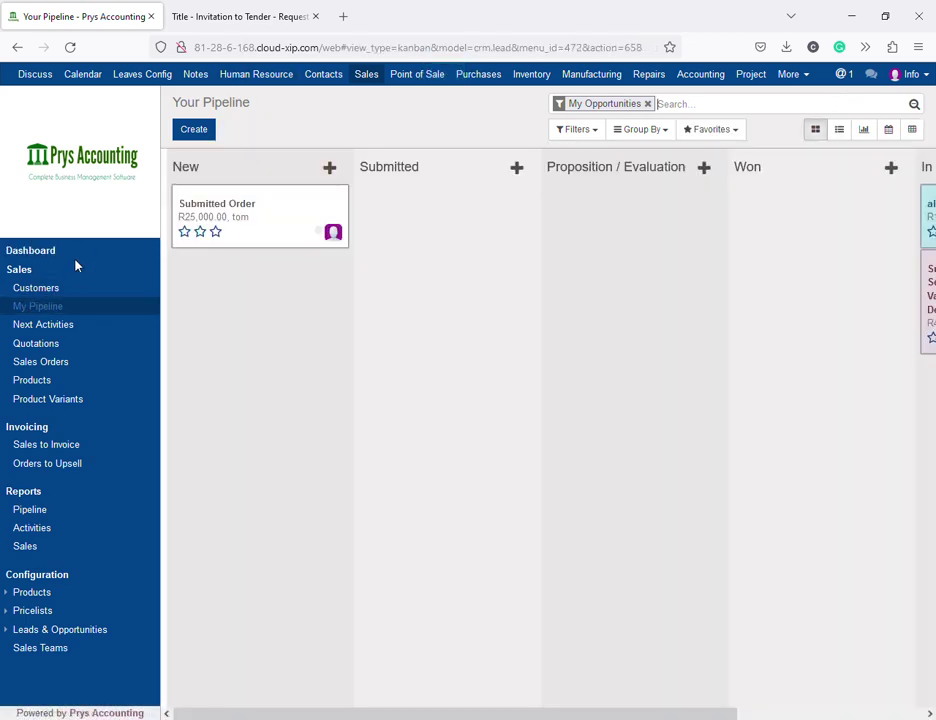
{"action": "left_click_drag", "start_coordinate": [616, 713], "coordinate": [705, 713]}
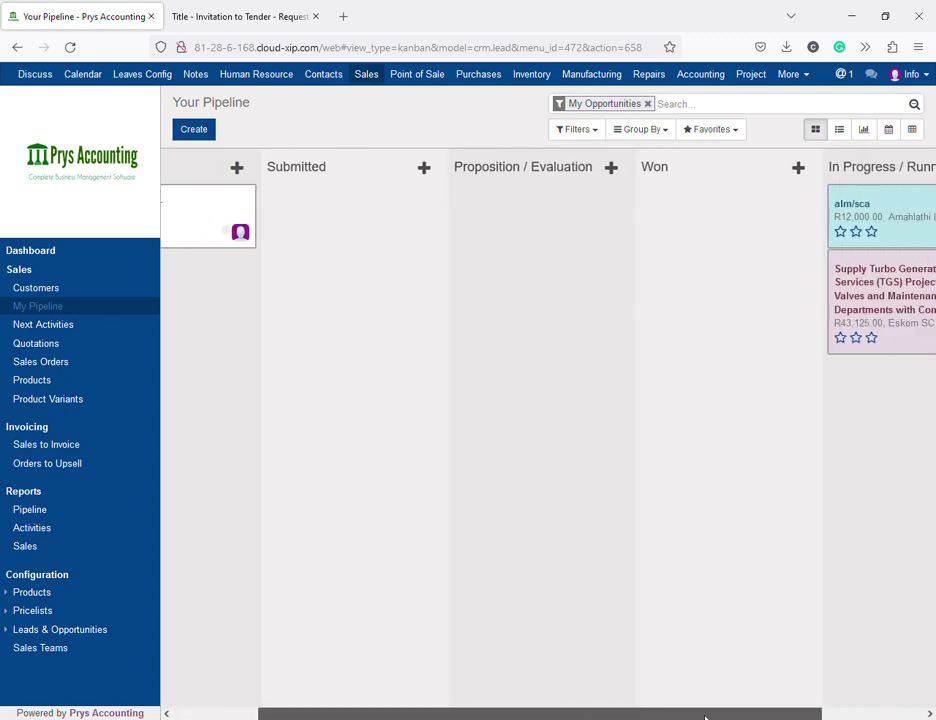
{"action": "left_click_drag", "start_coordinate": [833, 333], "coordinate": [465, 290]}
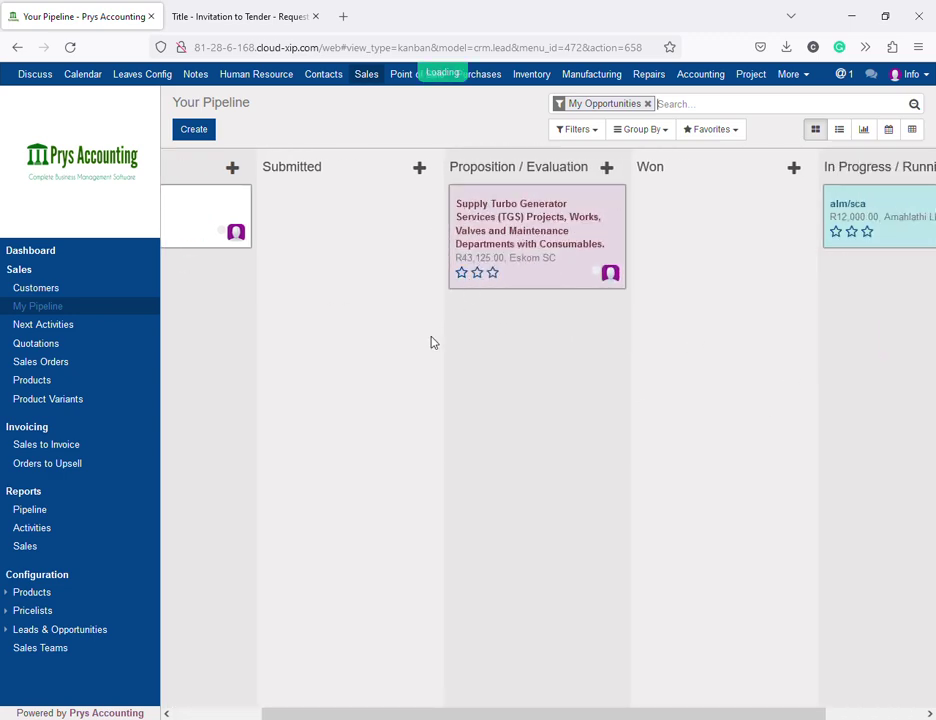
Open the Turbo Generator Services opportunity from the pipeline and mark it lost with the reason No Connections
{"action": "left_click", "coordinate": [550, 246]}
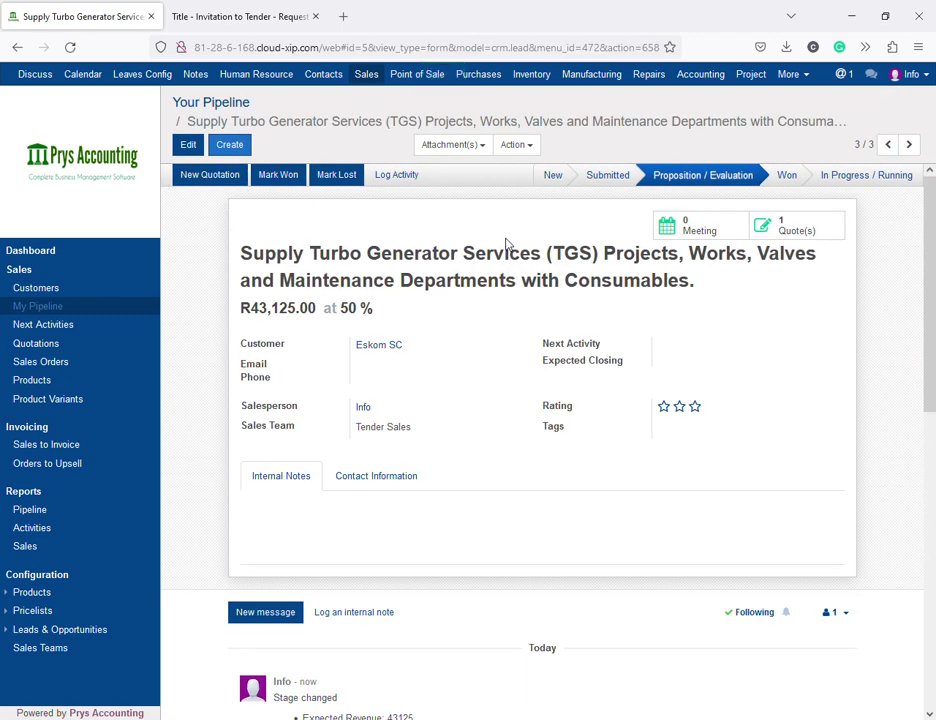
{"action": "left_click", "coordinate": [350, 181]}
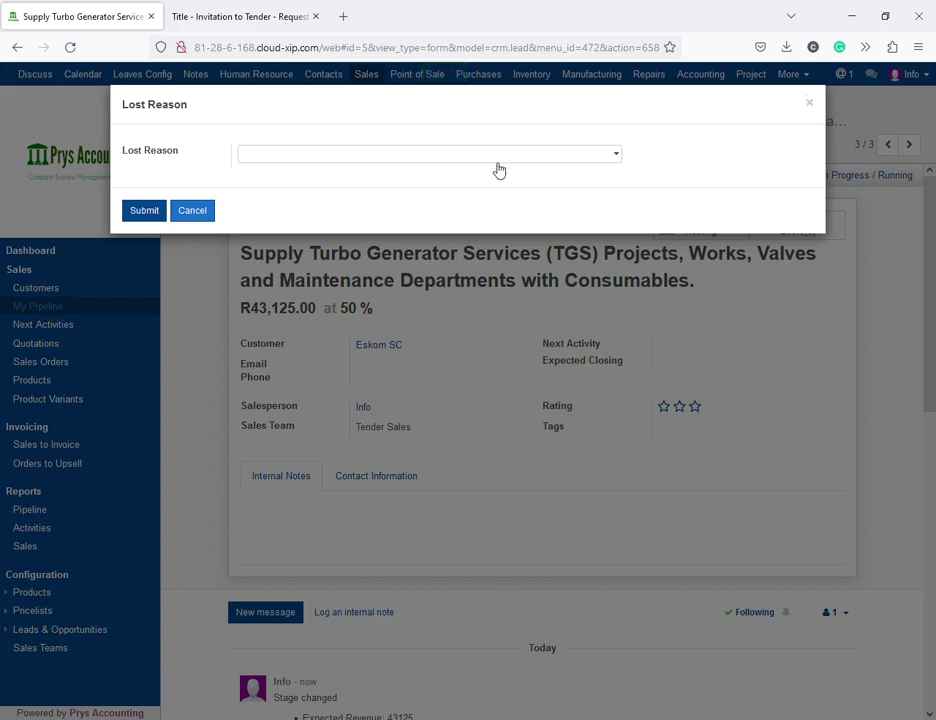
{"action": "left_click", "coordinate": [509, 153]}
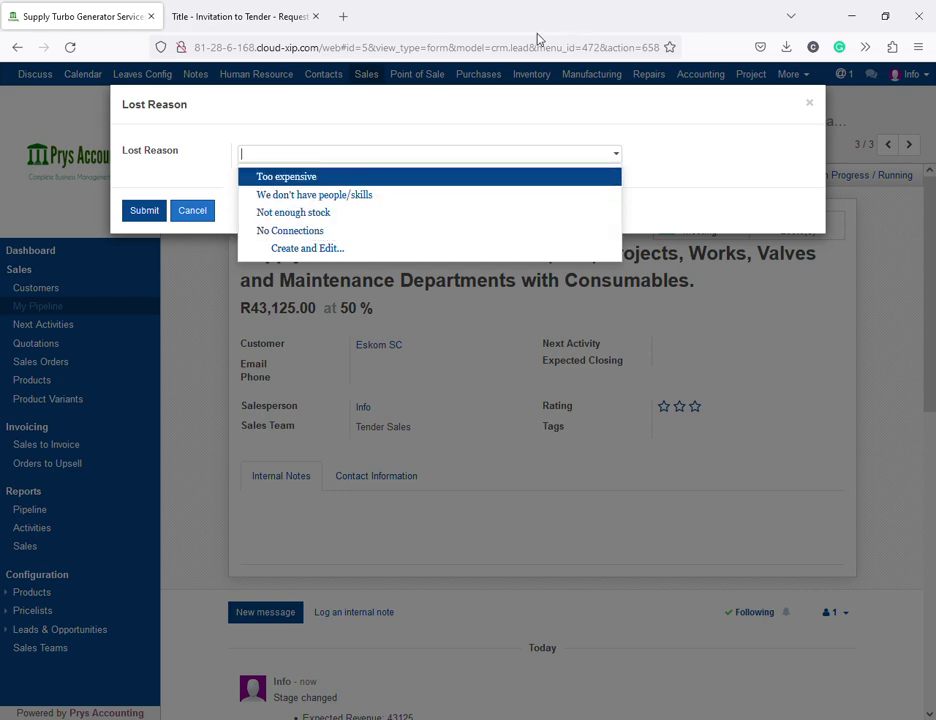
{"action": "left_click", "coordinate": [326, 235]}
{"action": "left_click", "coordinate": [142, 213]}
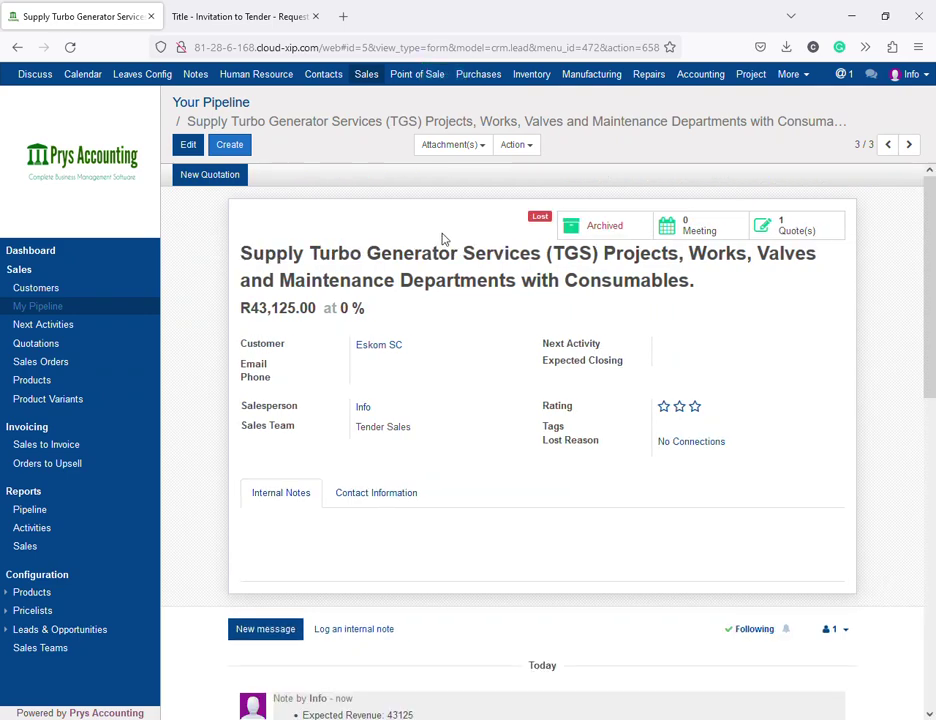
Return to the pipeline board, look through its stages, and filter it to show only your lost opportunities
{"action": "left_click", "coordinate": [233, 106]}
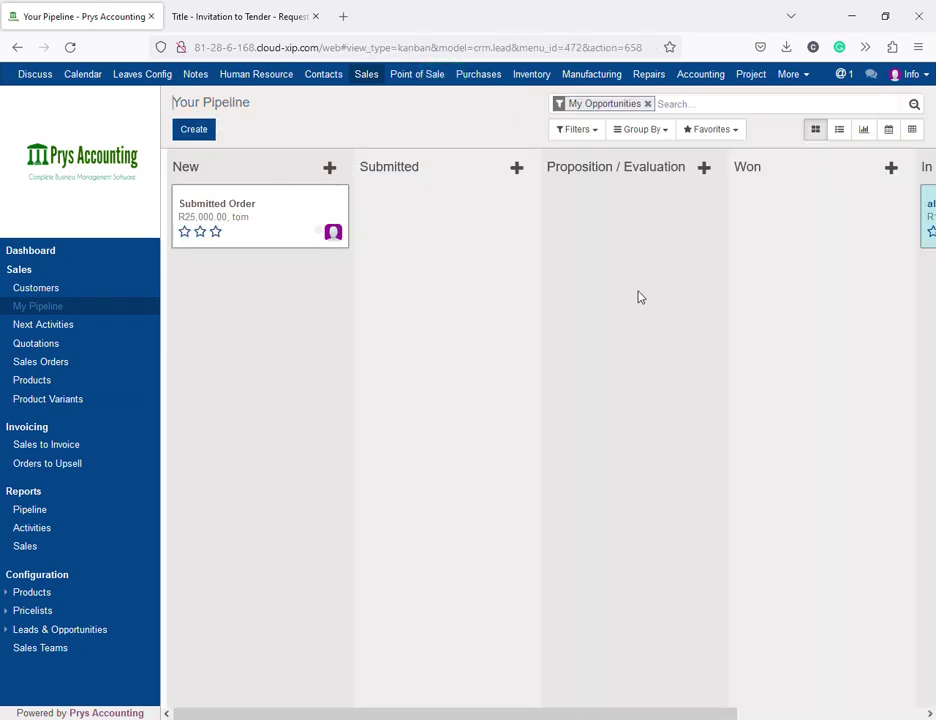
{"action": "left_click_drag", "start_coordinate": [453, 714], "coordinate": [872, 700]}
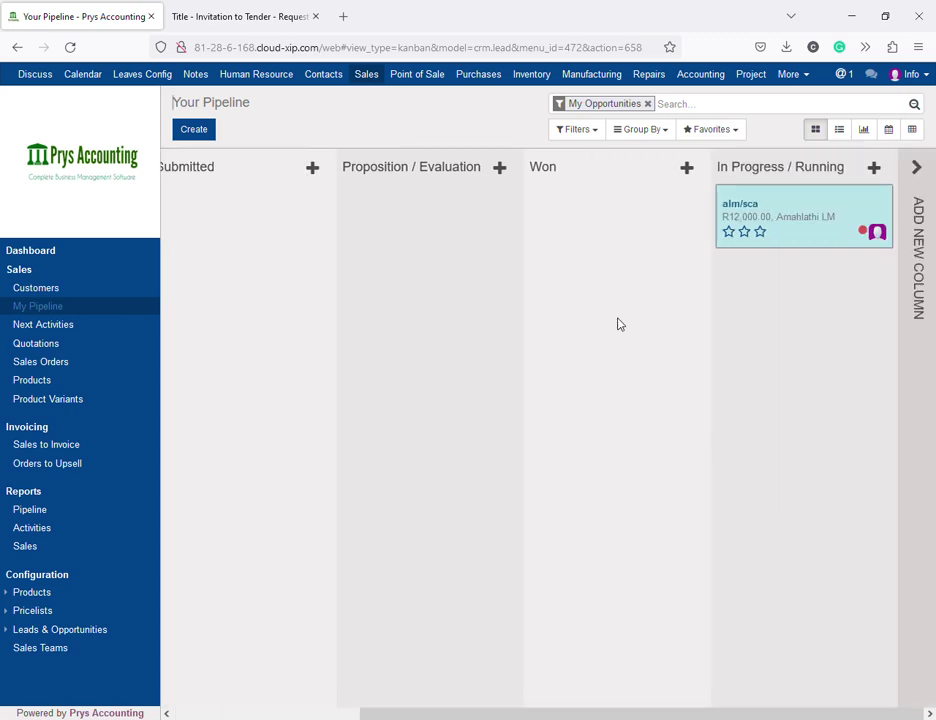
{"action": "left_click_drag", "start_coordinate": [742, 709], "coordinate": [470, 705]}
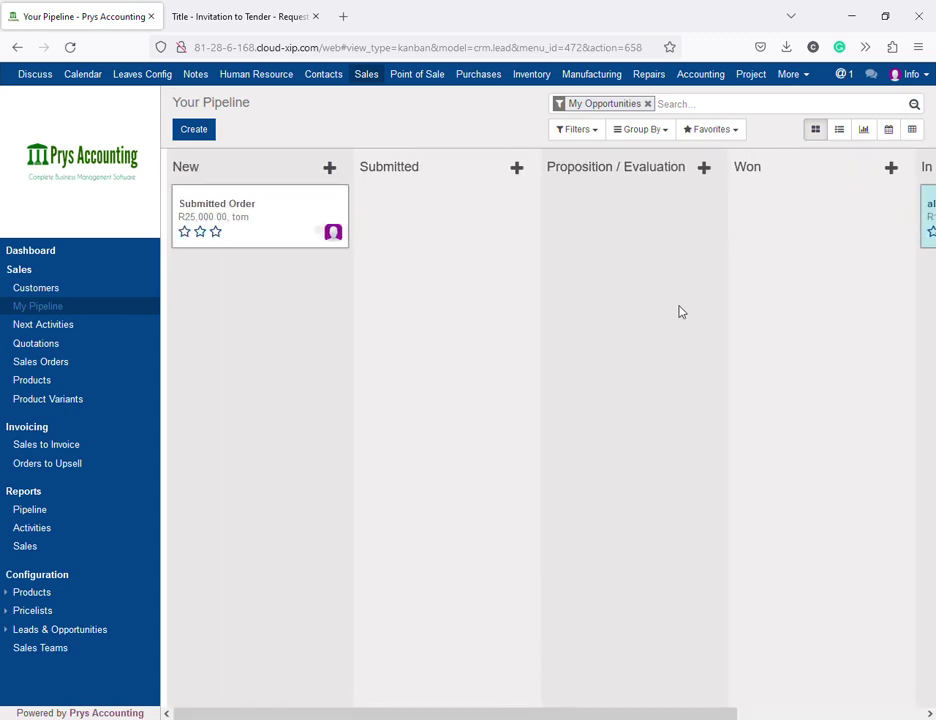
{"action": "left_click", "coordinate": [588, 132]}
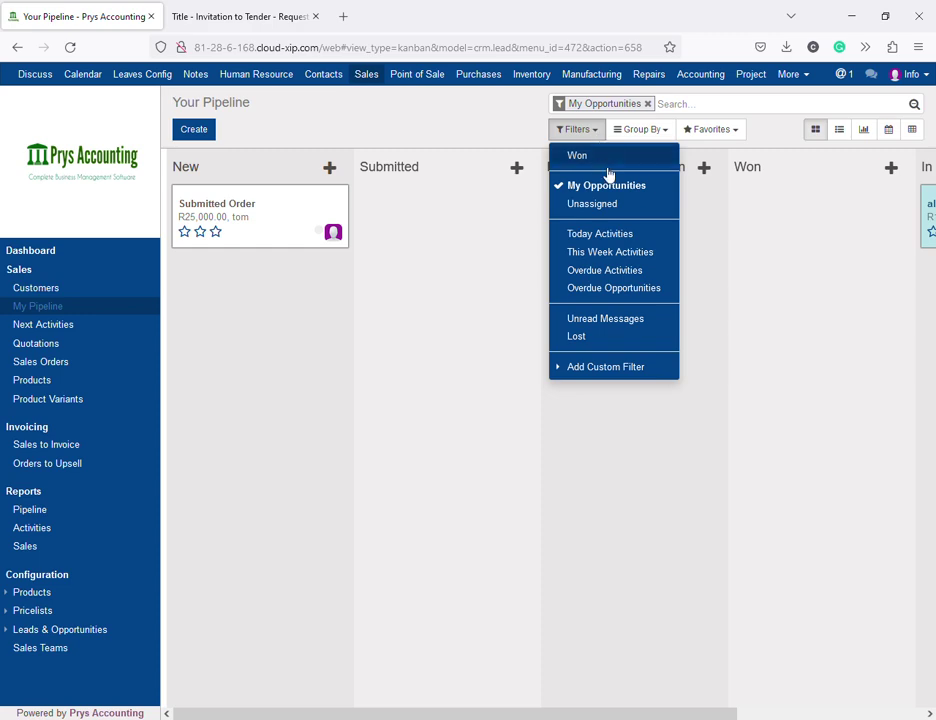
{"action": "left_click", "coordinate": [586, 338]}
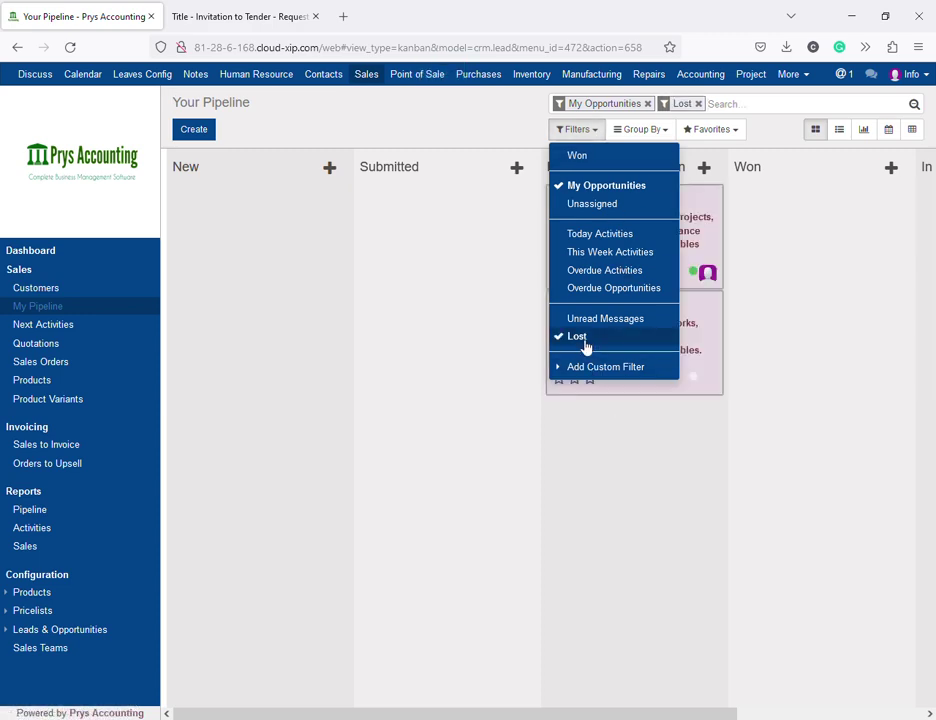
{"action": "left_click", "coordinate": [506, 260]}
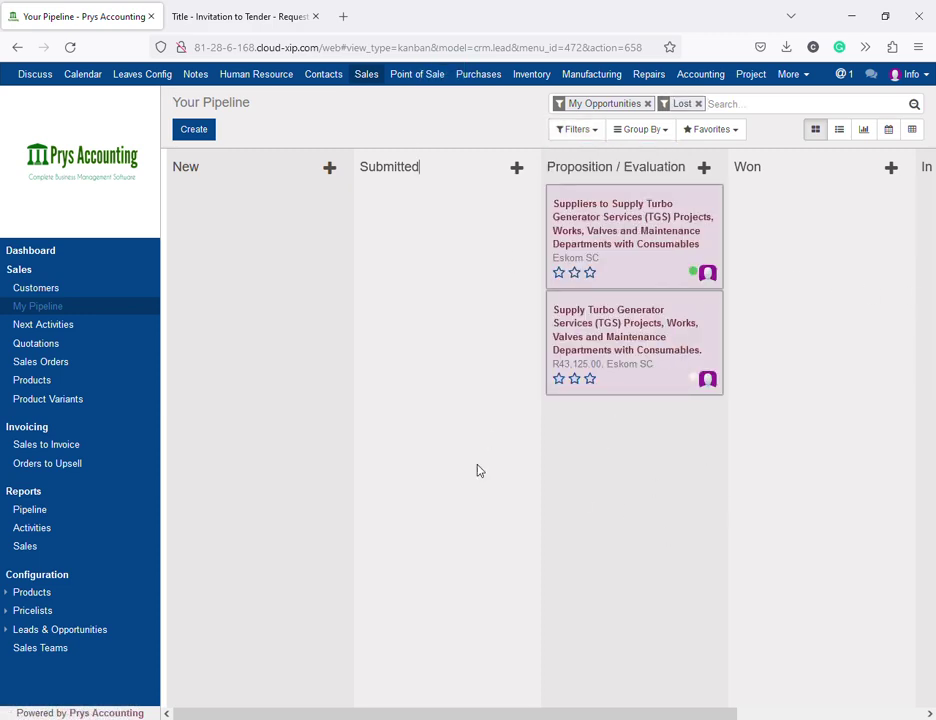